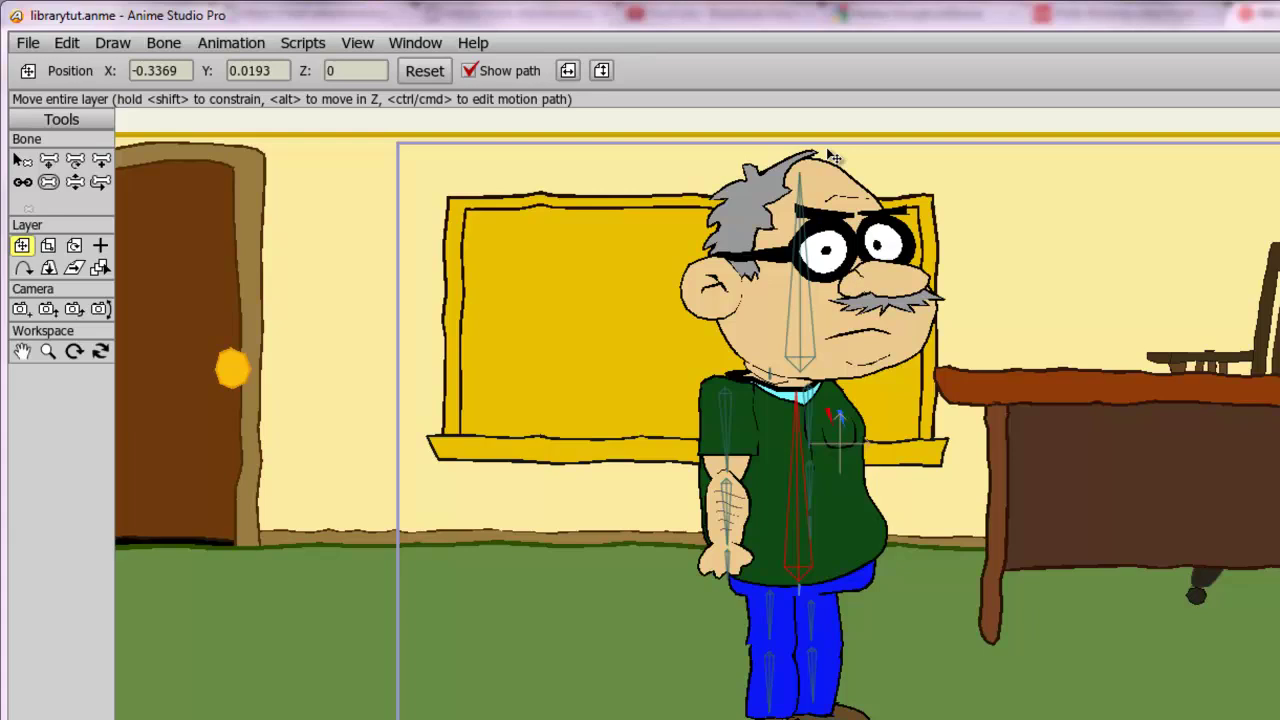
- Open the Content Library from the Window > Library menu to see the character folders
click(416, 43)
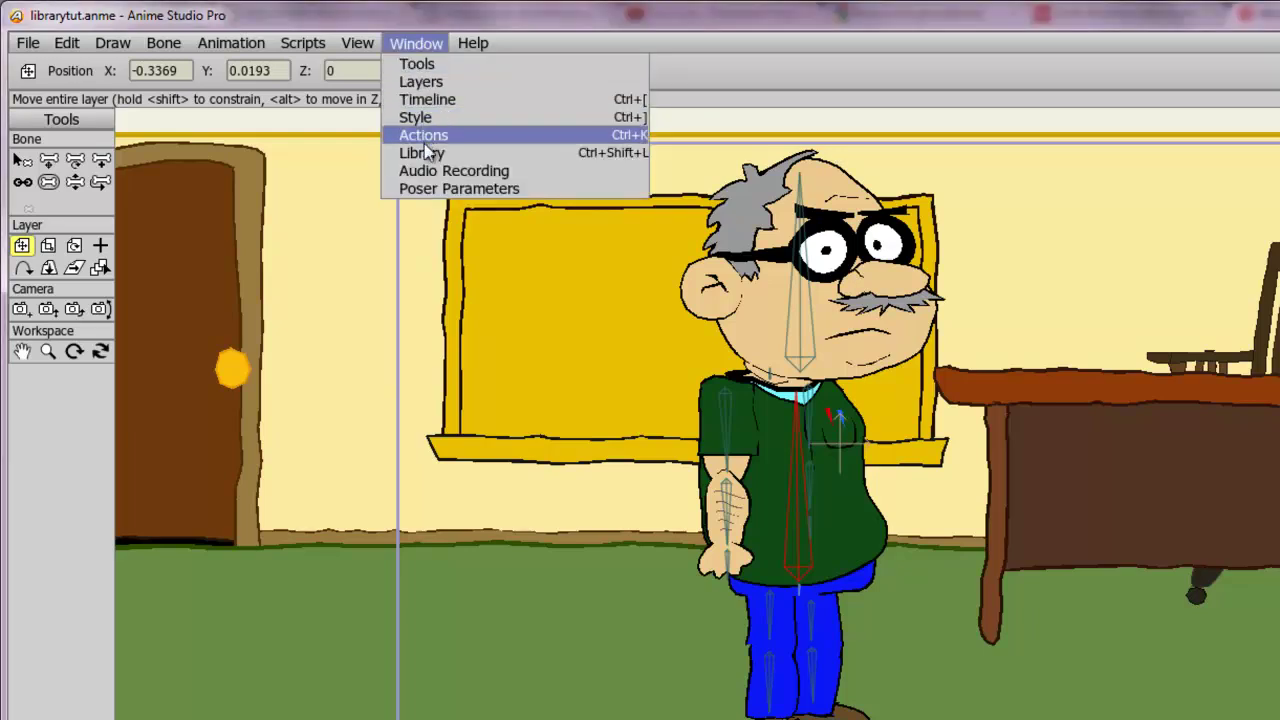
click(422, 153)
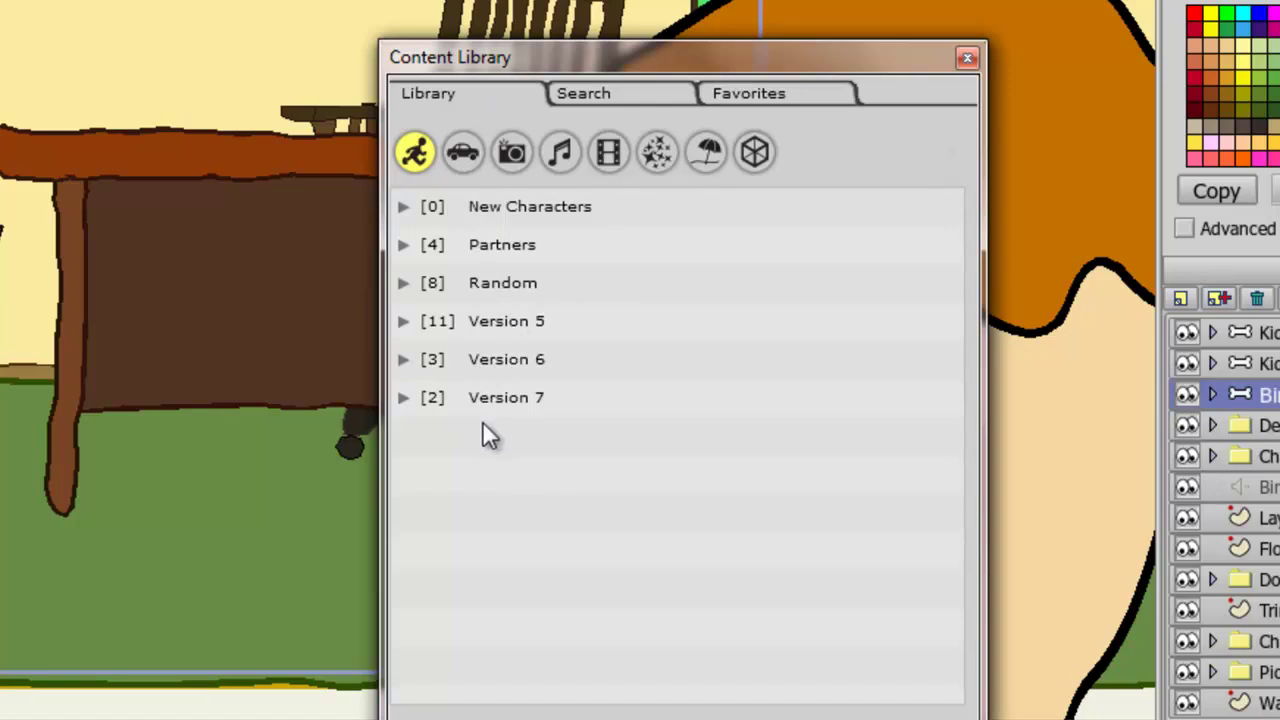
click(604, 94)
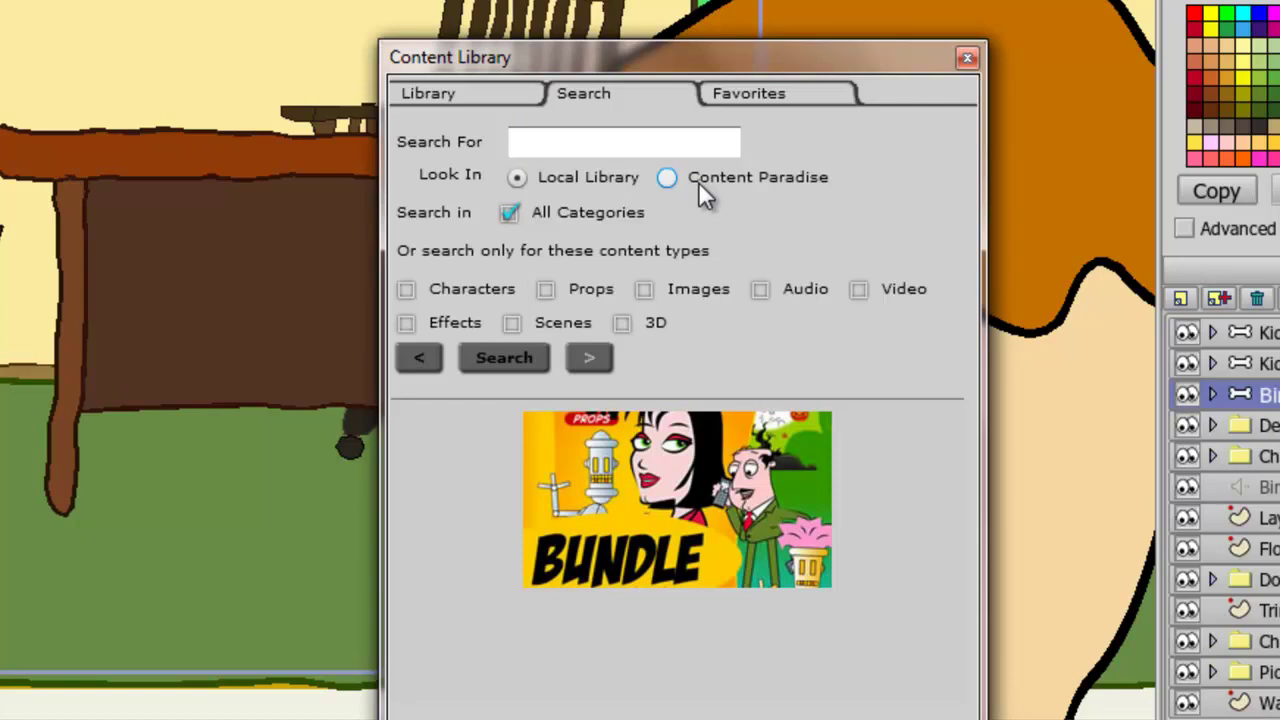
click(729, 96)
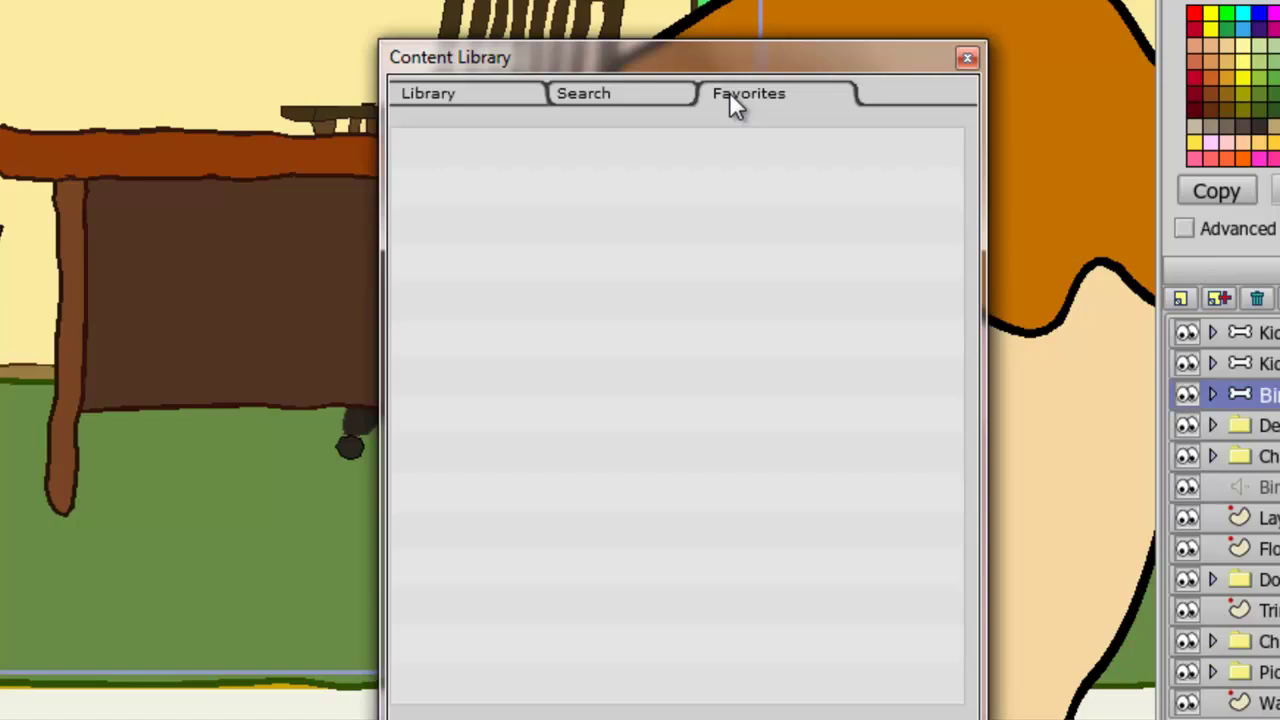
click(482, 94)
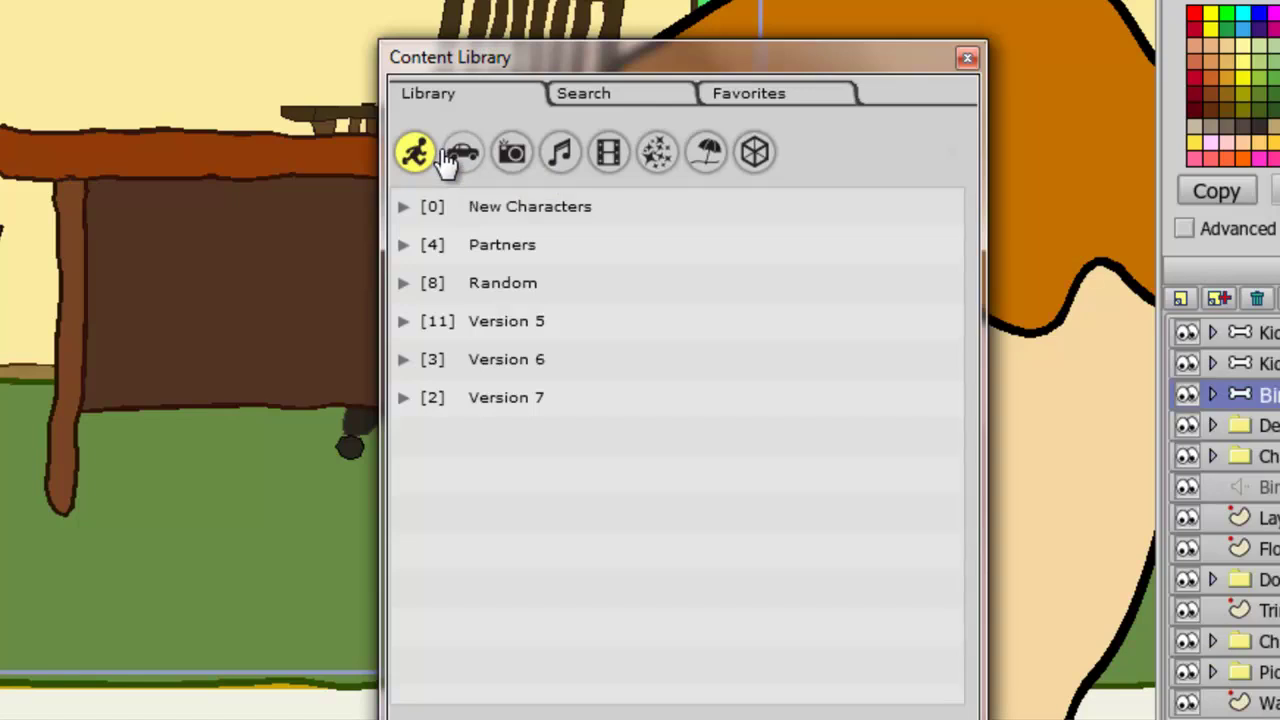
- Browse the Props, Images, Audio and Video categories, then return to Characters
click(462, 155)
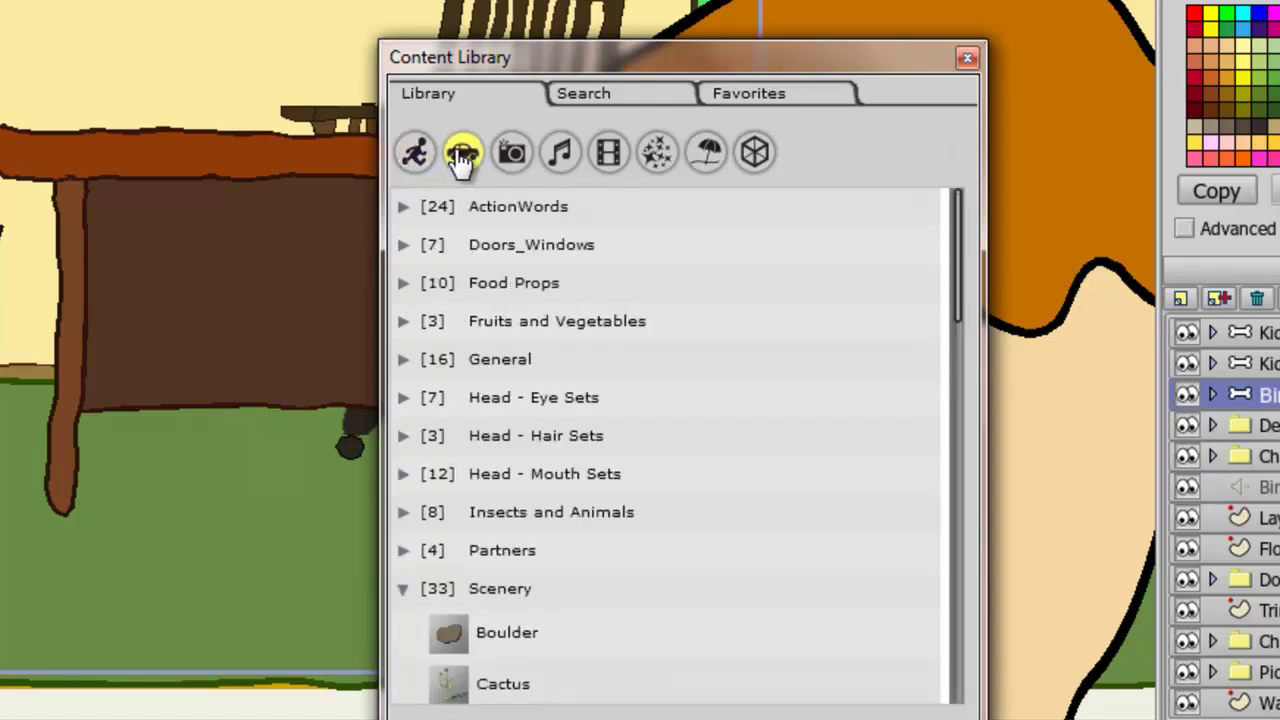
click(512, 160)
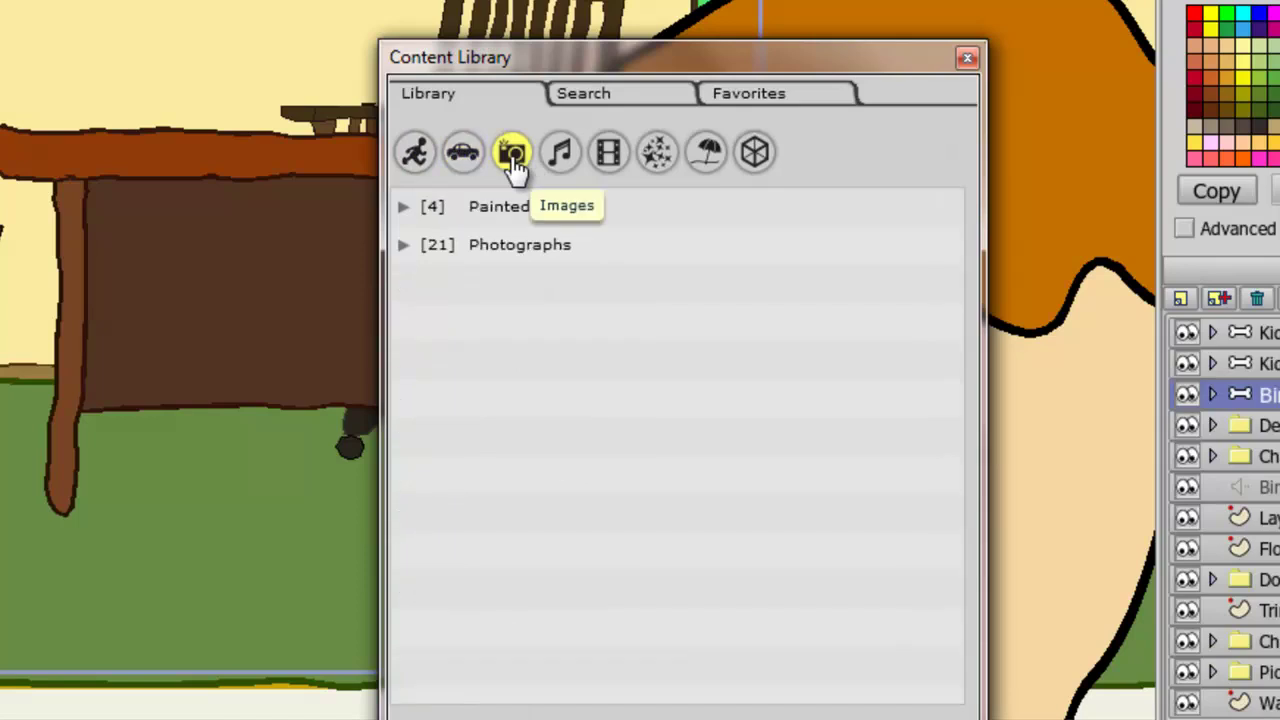
click(565, 177)
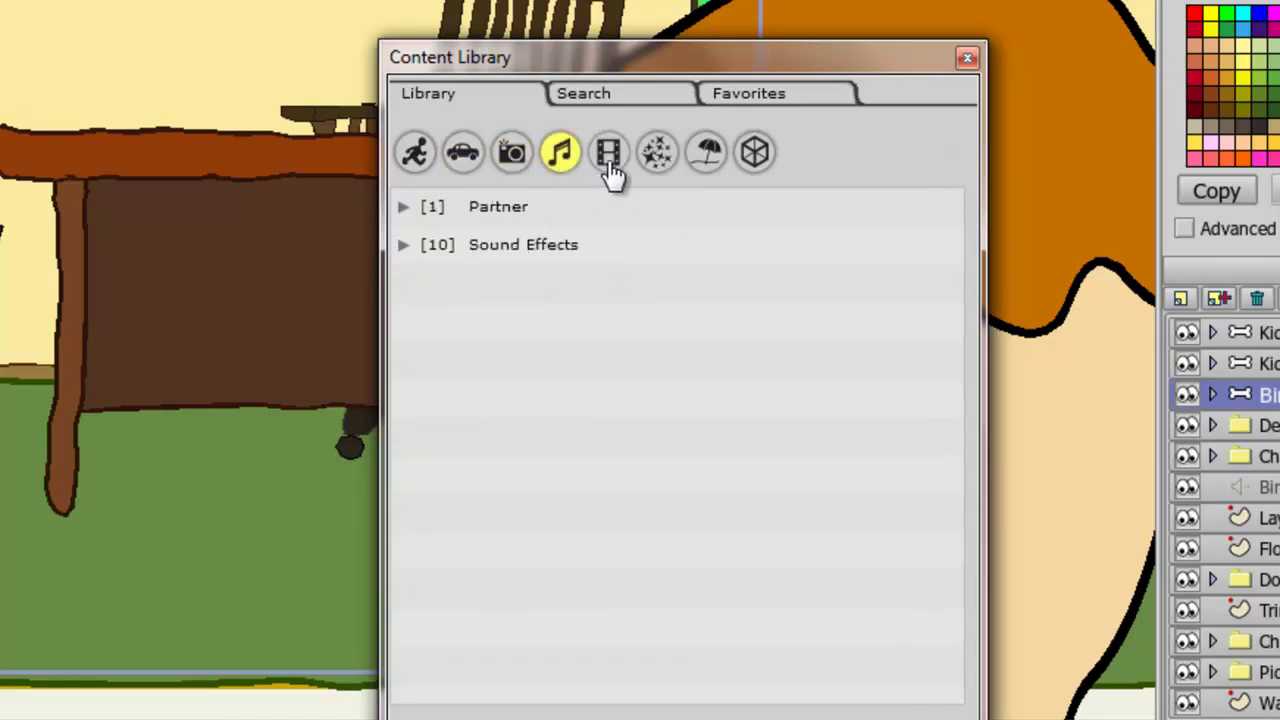
click(610, 173)
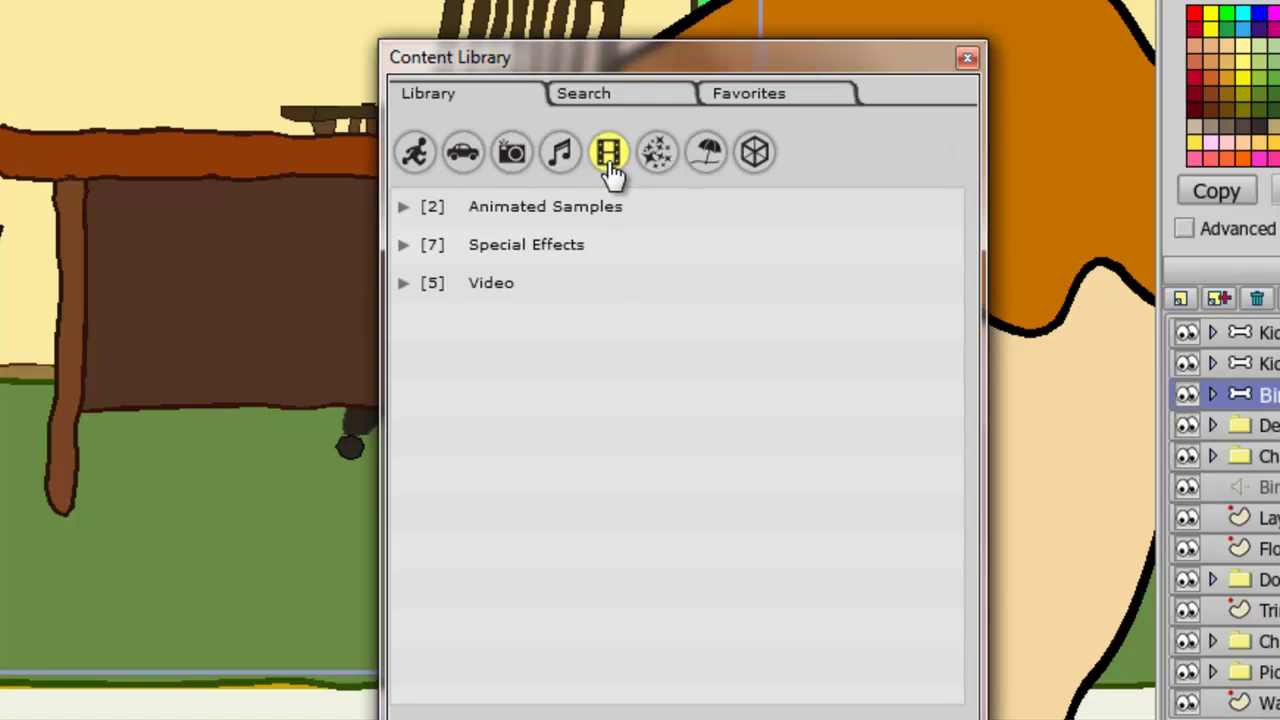
click(414, 152)
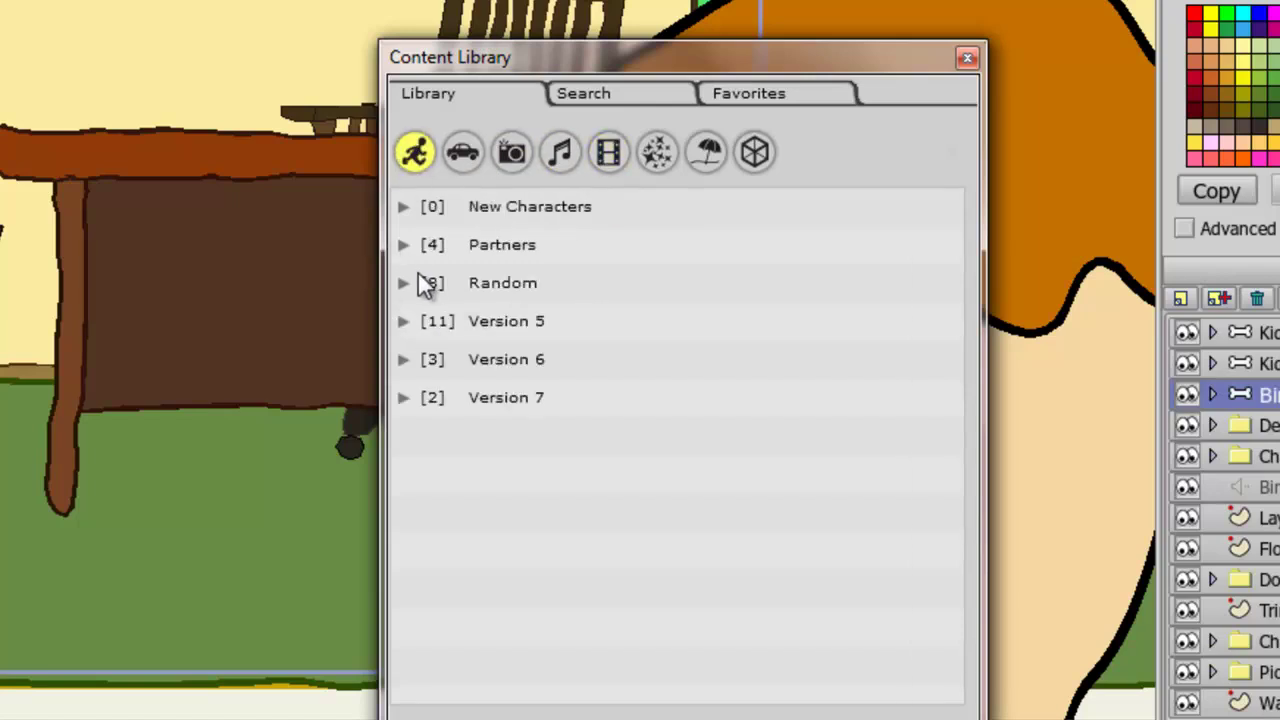
- Expand Partners > Cartoon Solutions and select the Rachel character thumbnail
click(404, 246)
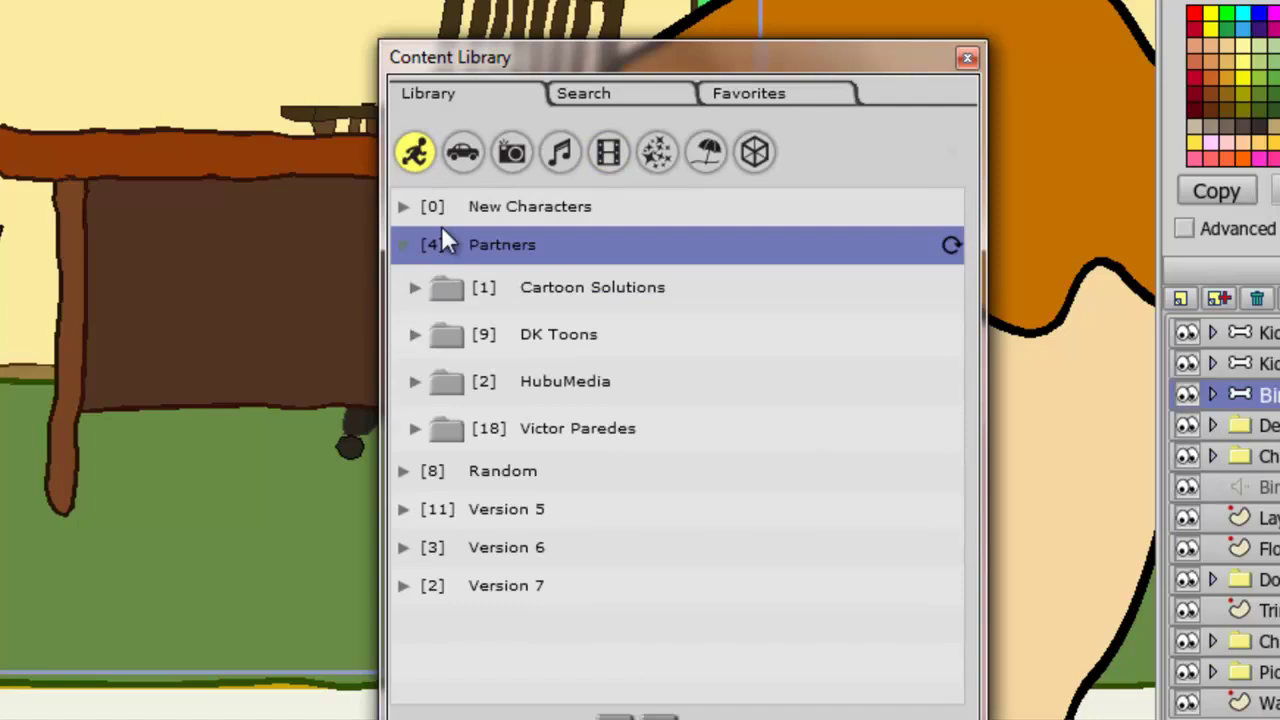
click(415, 287)
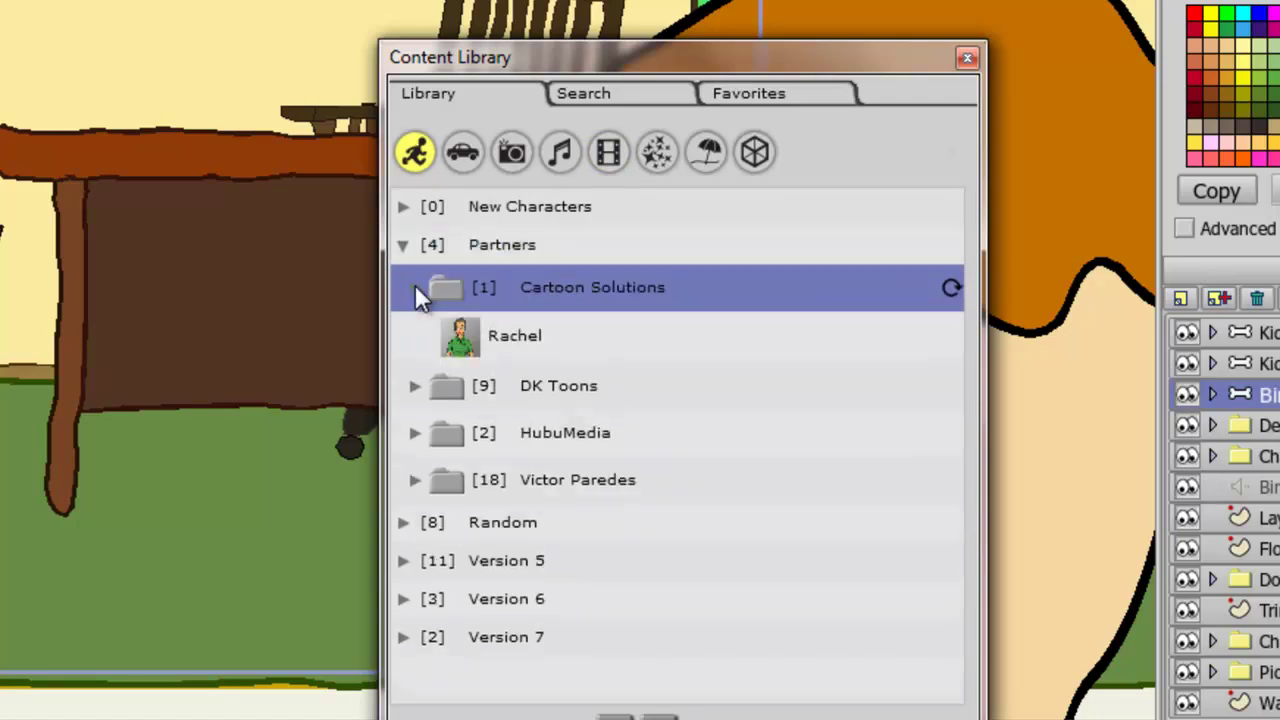
click(528, 339)
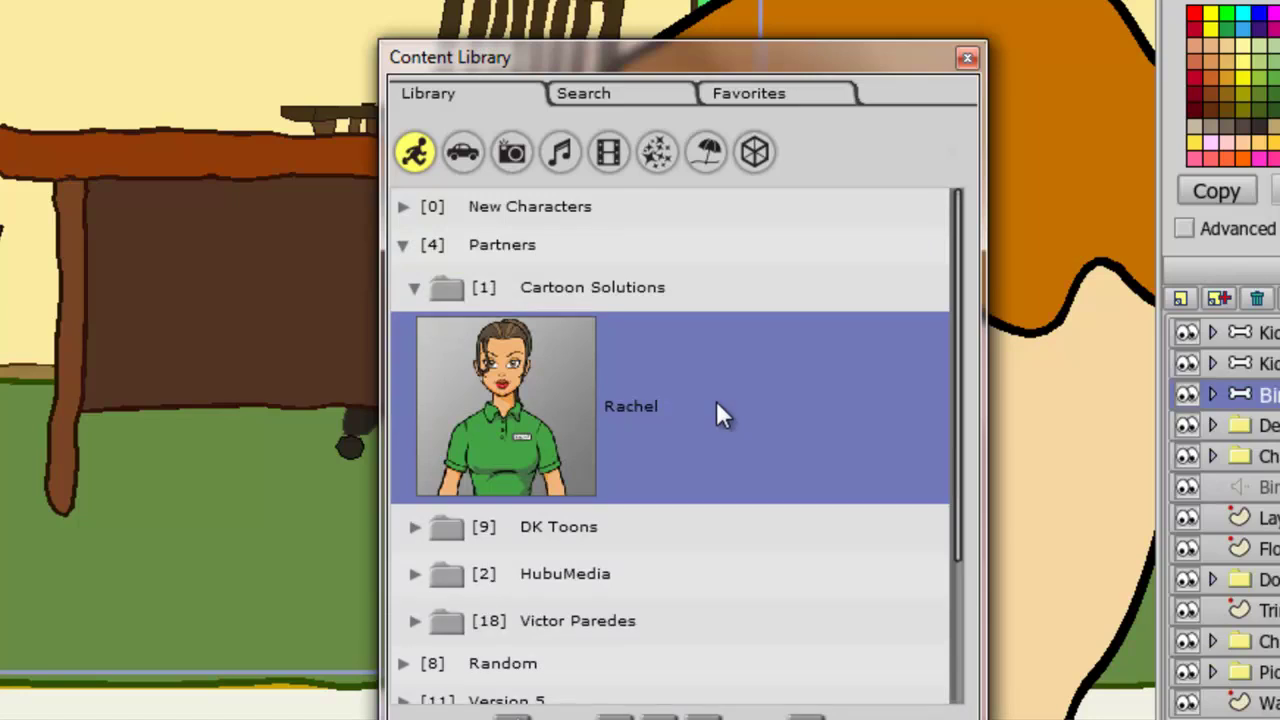
- Collapse Cartoon Solutions and Partners, then create a 'My Characters' folder inside Partners
click(415, 287)
click(403, 246)
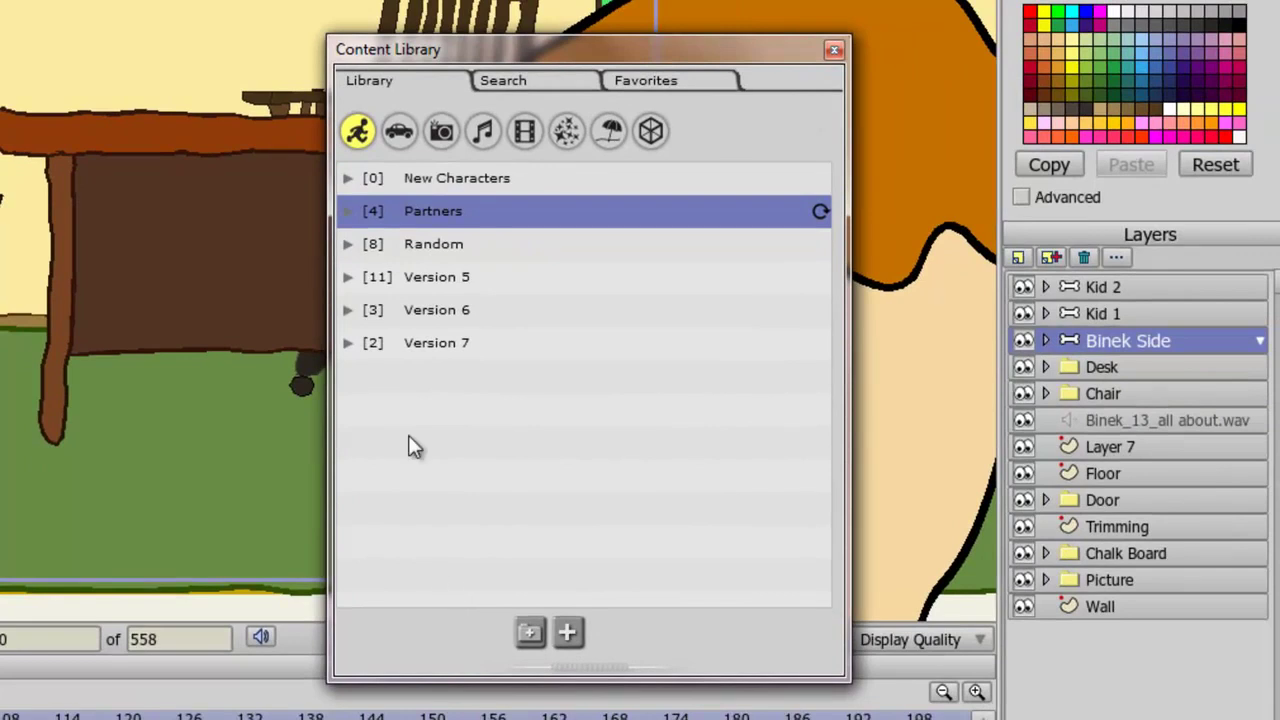
click(527, 636)
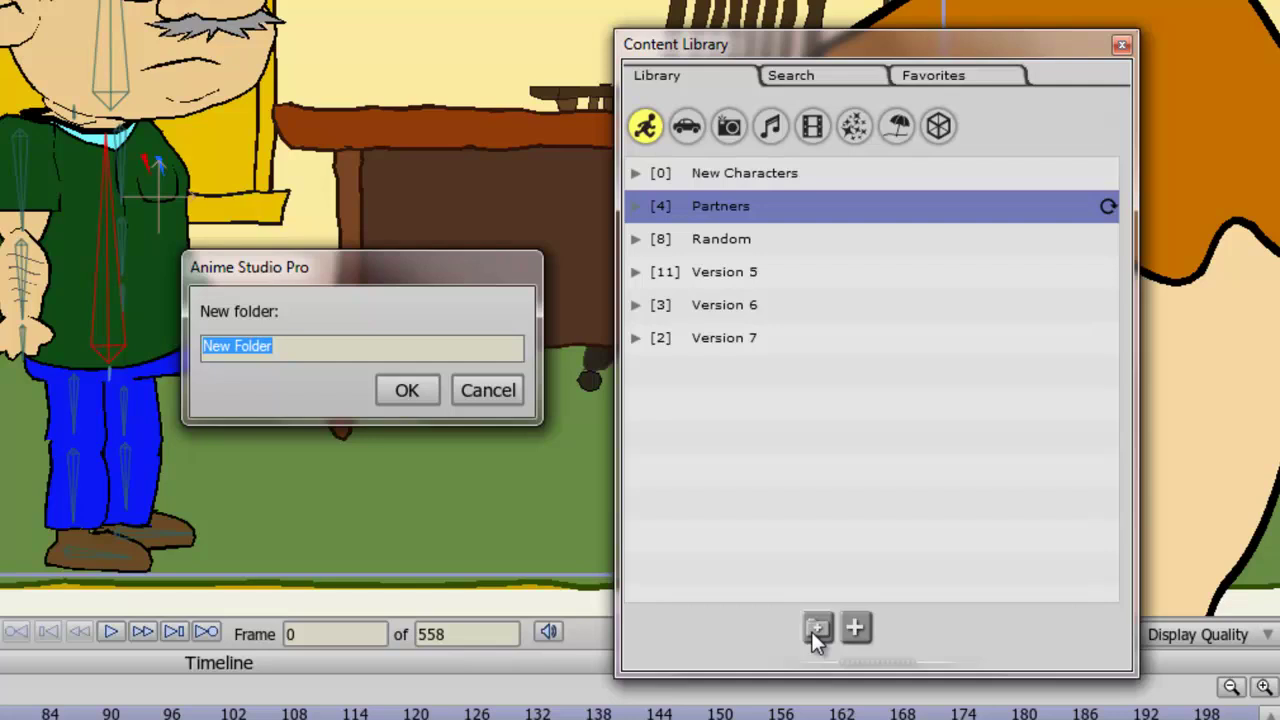
text(My Charace)
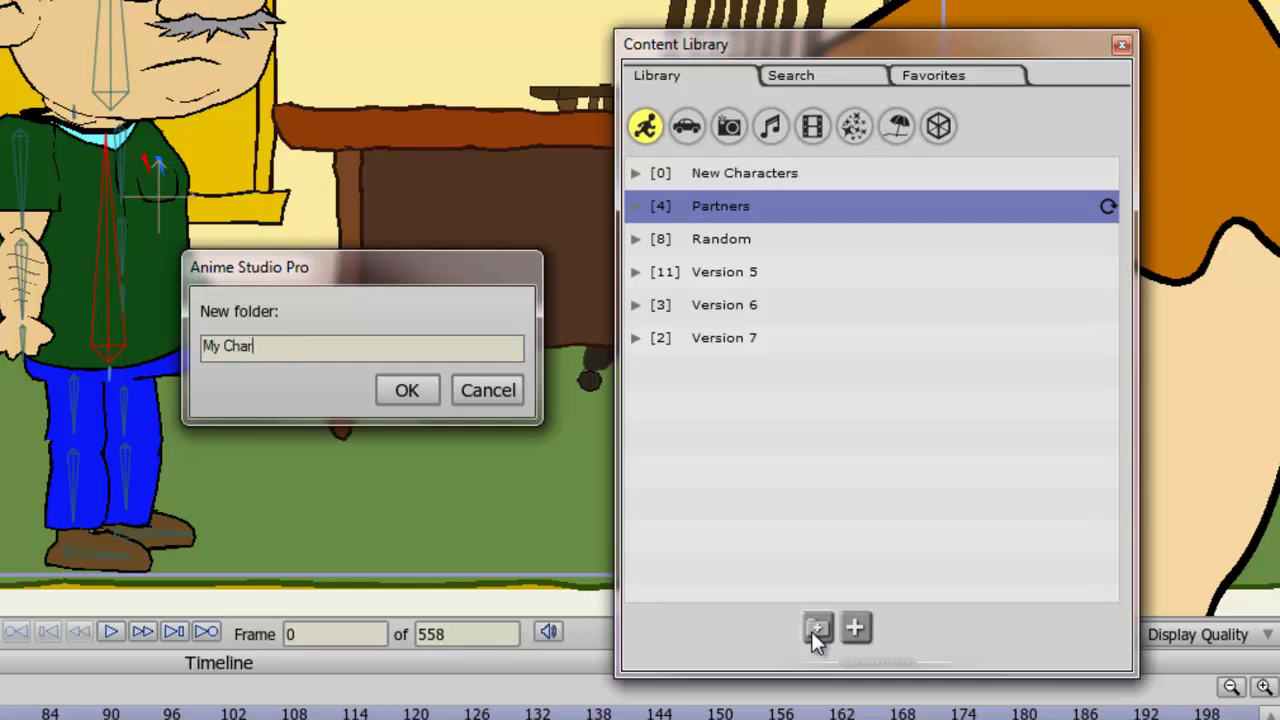
key(BackSpace)
key(BackSpace)
text(cters)
click(386, 385)
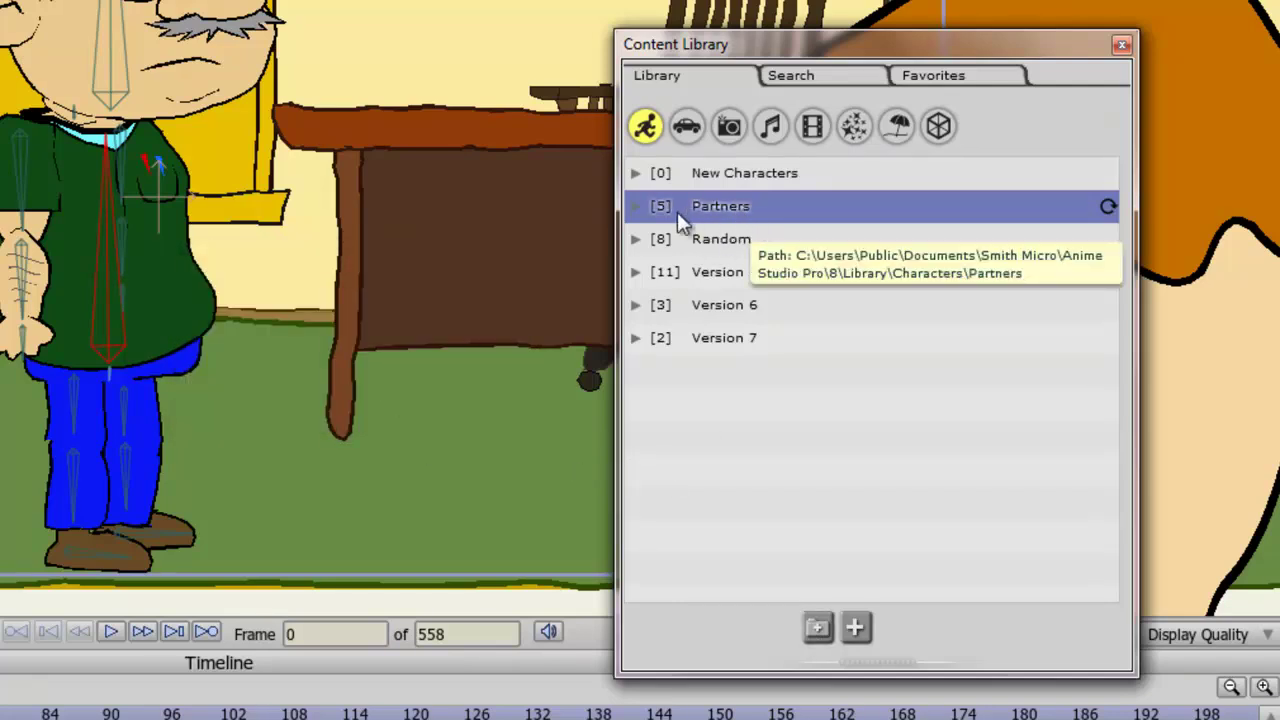
- Expand Partners and the new My Characters folder to confirm it is empty
click(635, 207)
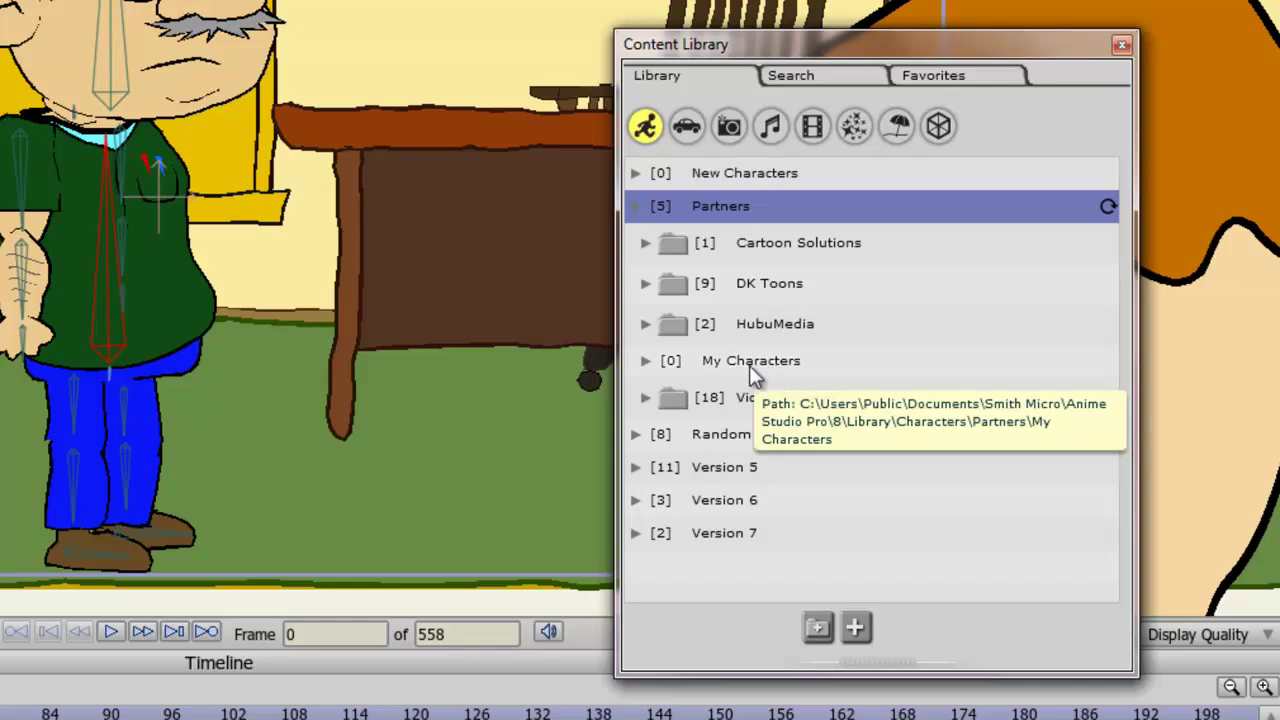
click(648, 361)
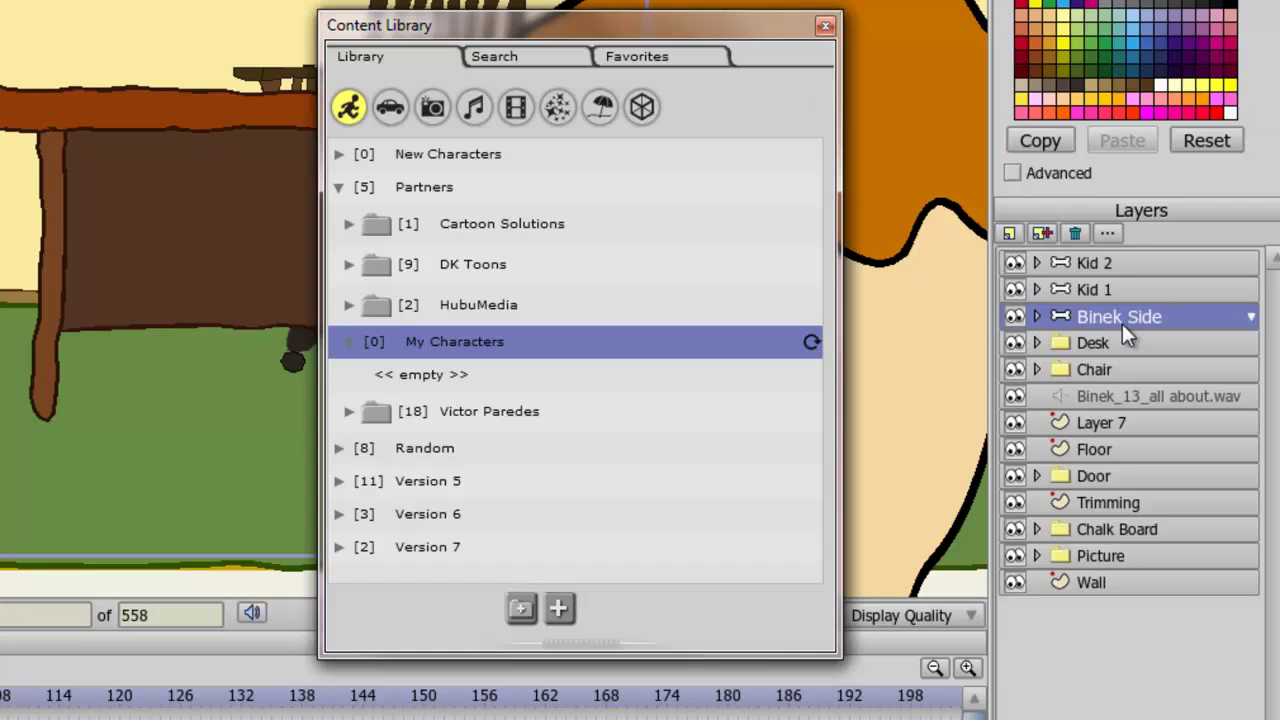
- Save the Binek Side layer as a character into My Characters and select it there
click(558, 609)
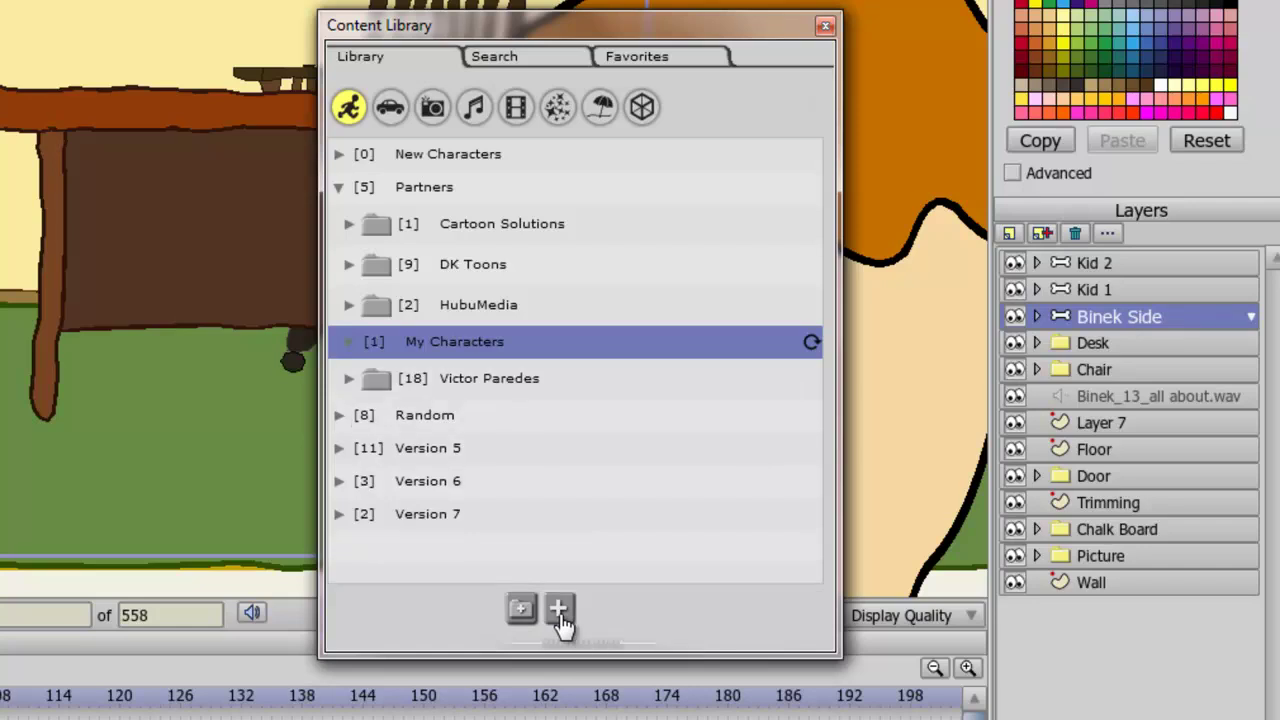
click(348, 342)
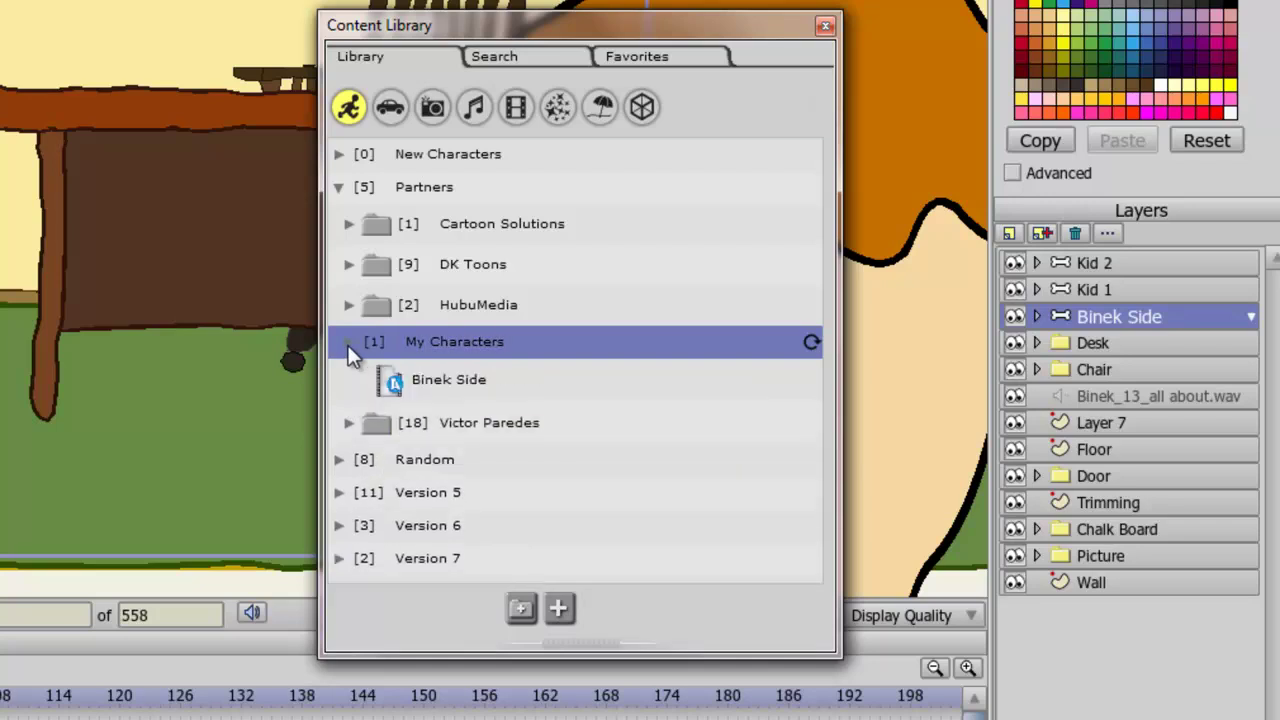
click(448, 385)
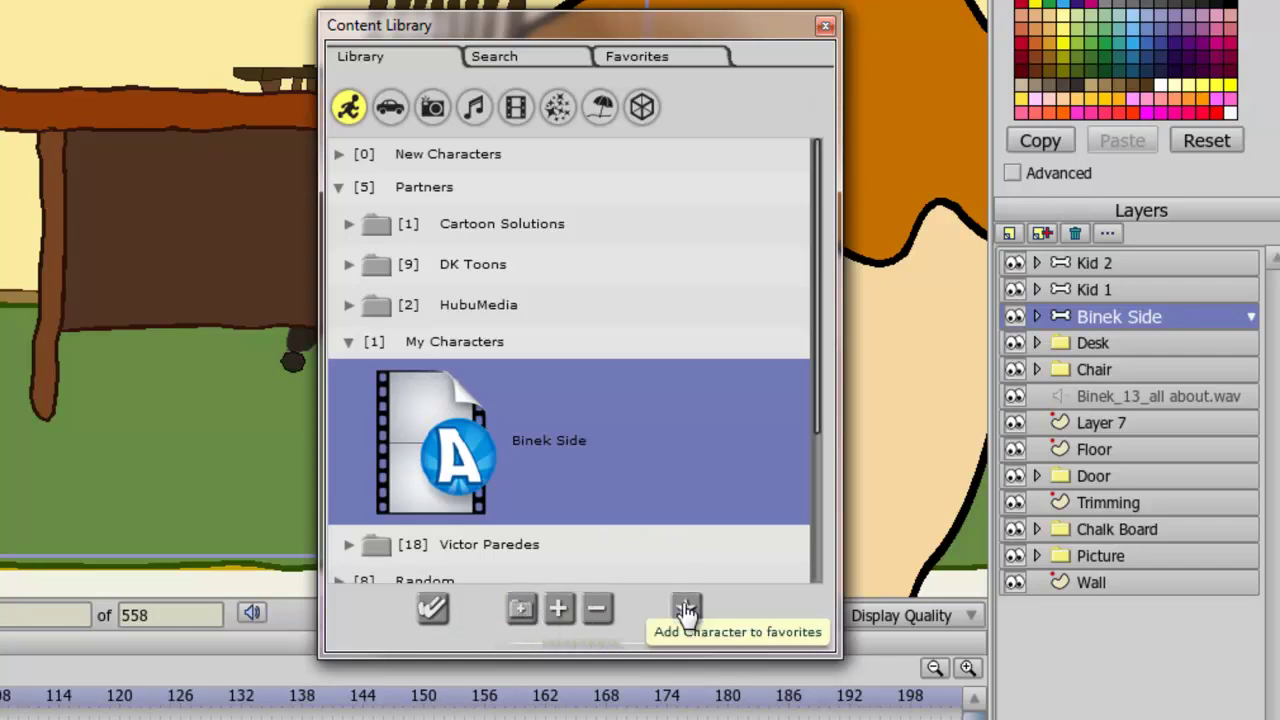
- Add the saved Binek Side character from My Characters into the scene
click(433, 610)
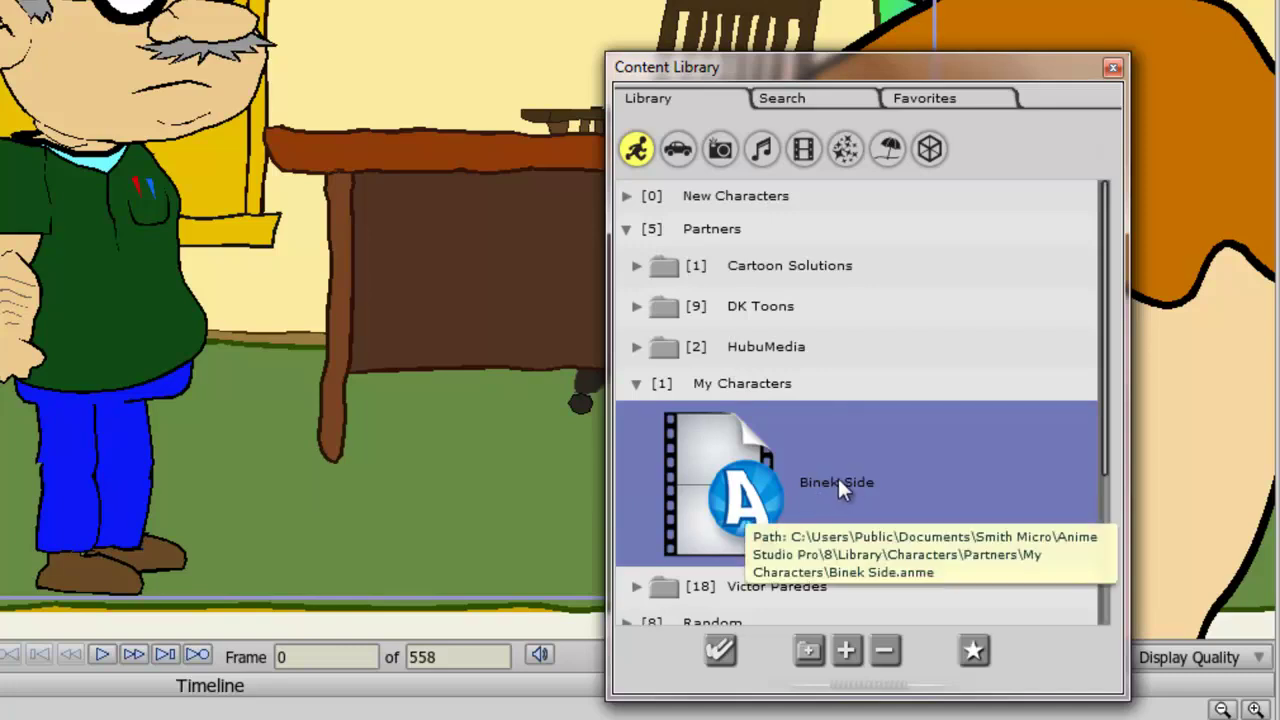
- Add Binek Side to Favorites under a new folder, entering the name 'Favorite Characters'
click(973, 652)
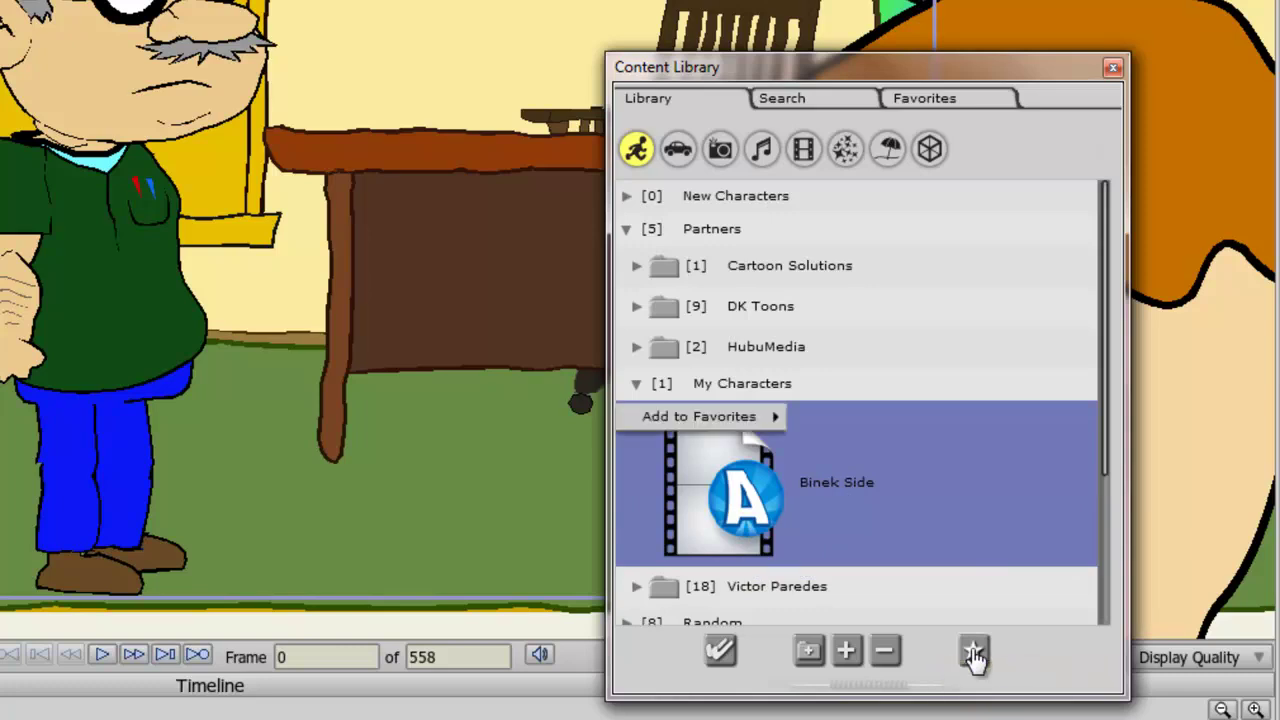
mouse_move(740, 418)
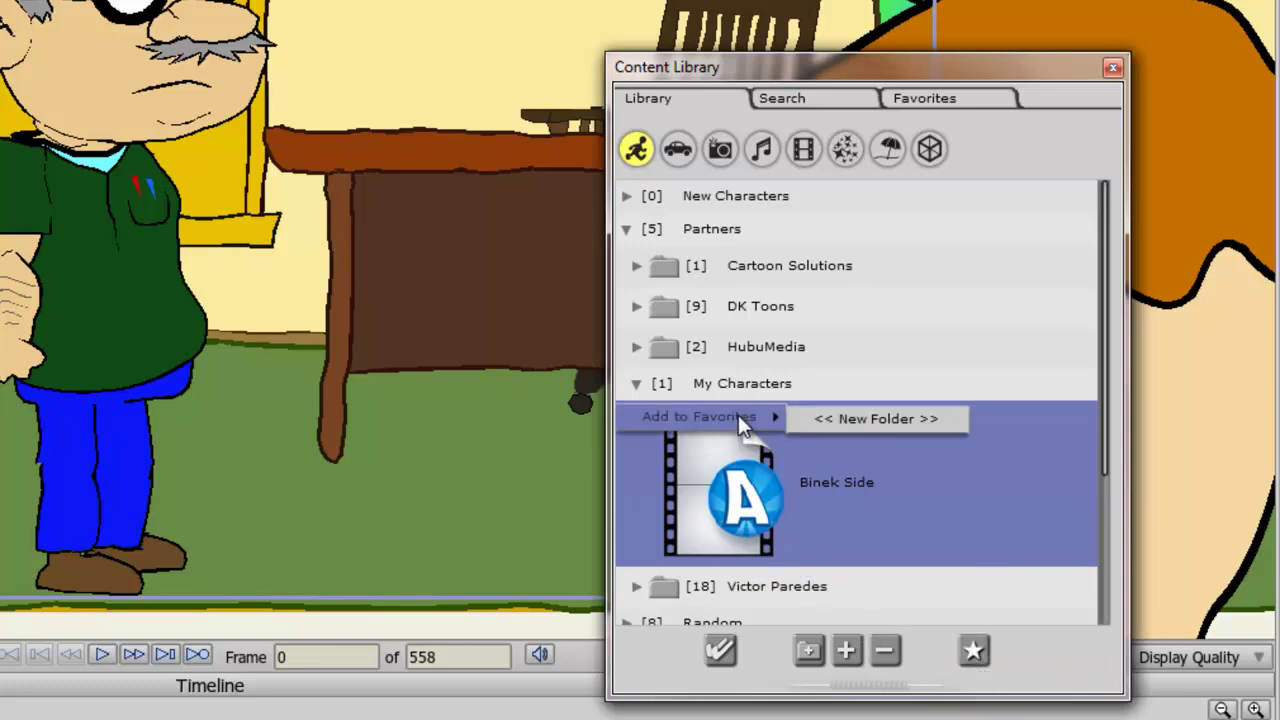
click(875, 420)
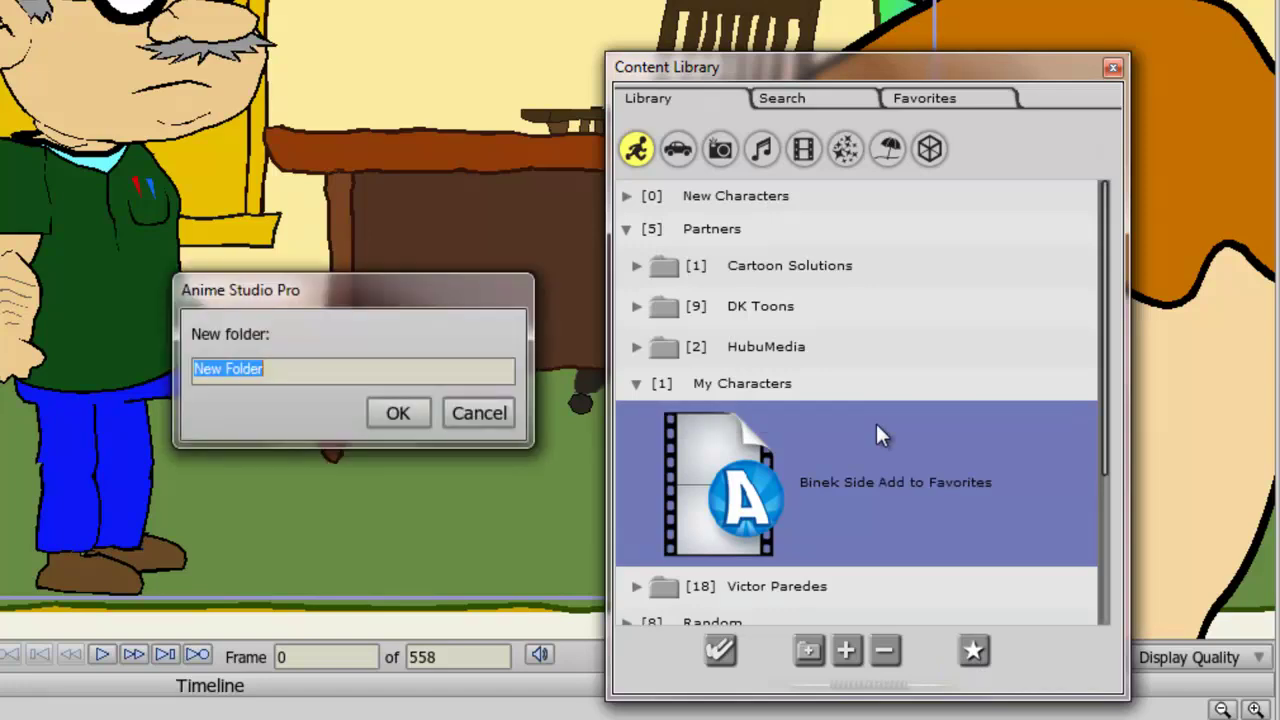
text(F)
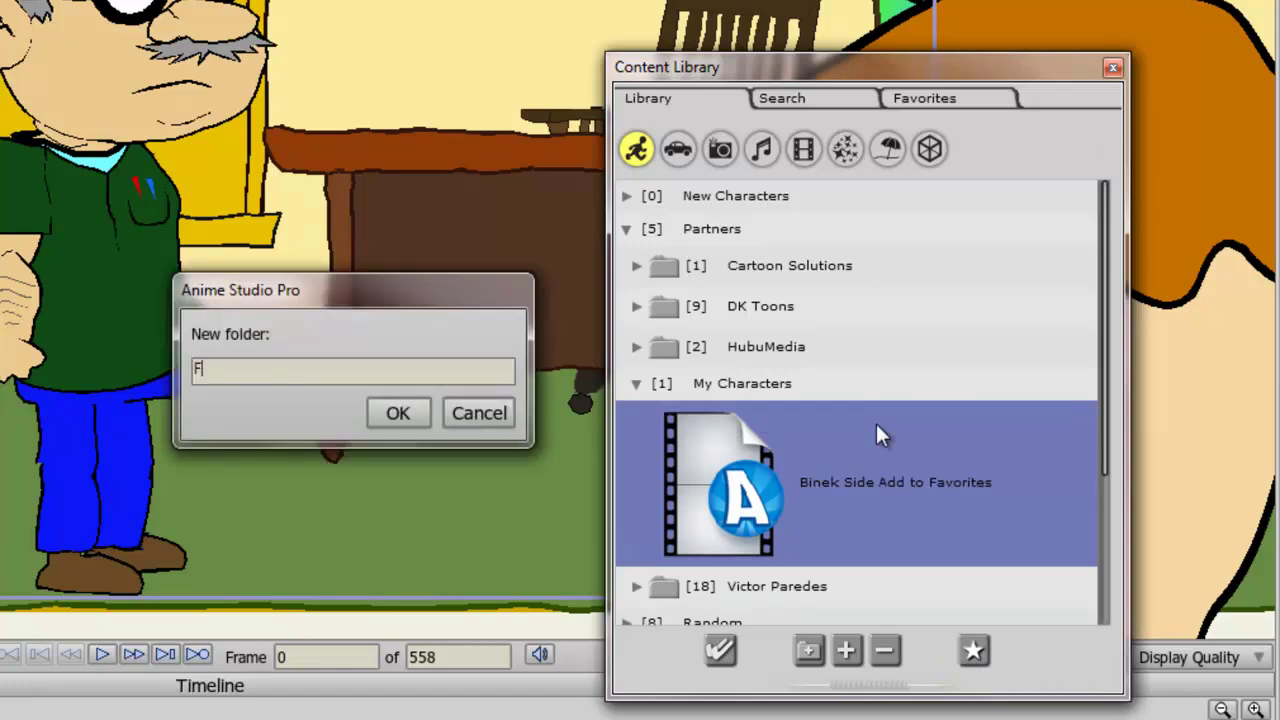
text(avorite Characters)
- Create the Favorite Characters folder, verify Binek Side is in it under Favorites, then return to Library
key(Return)
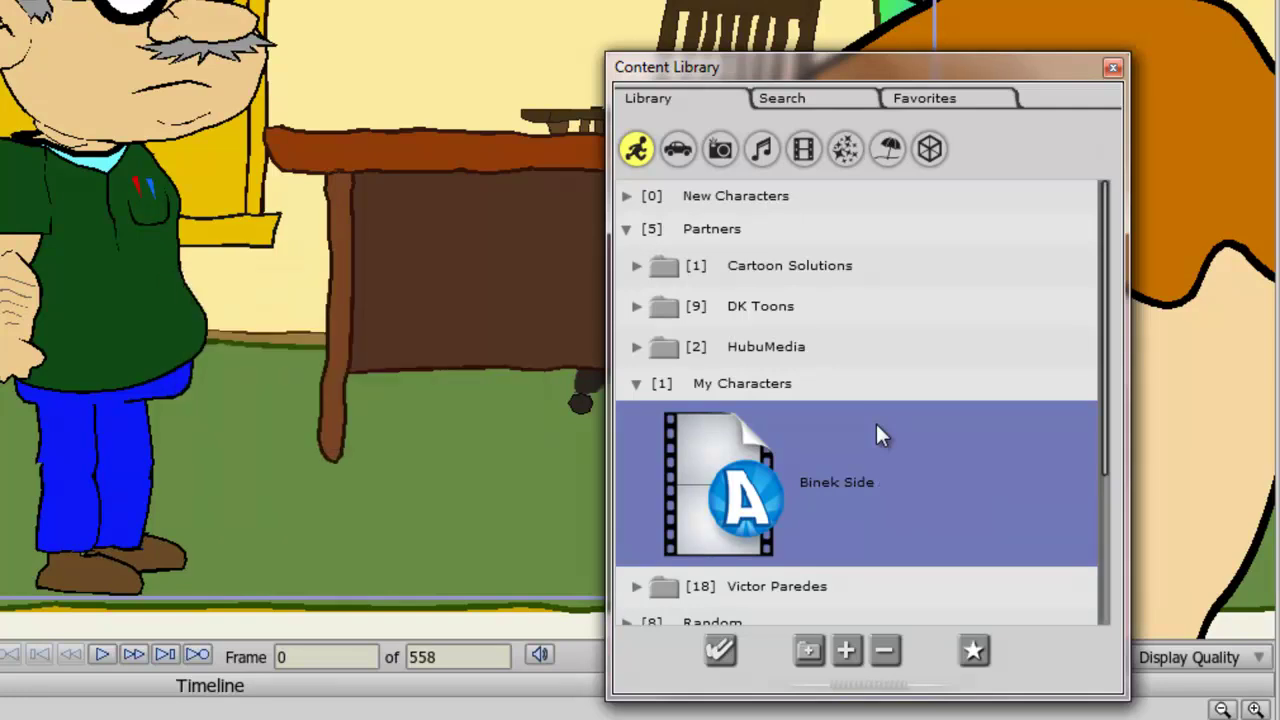
click(948, 96)
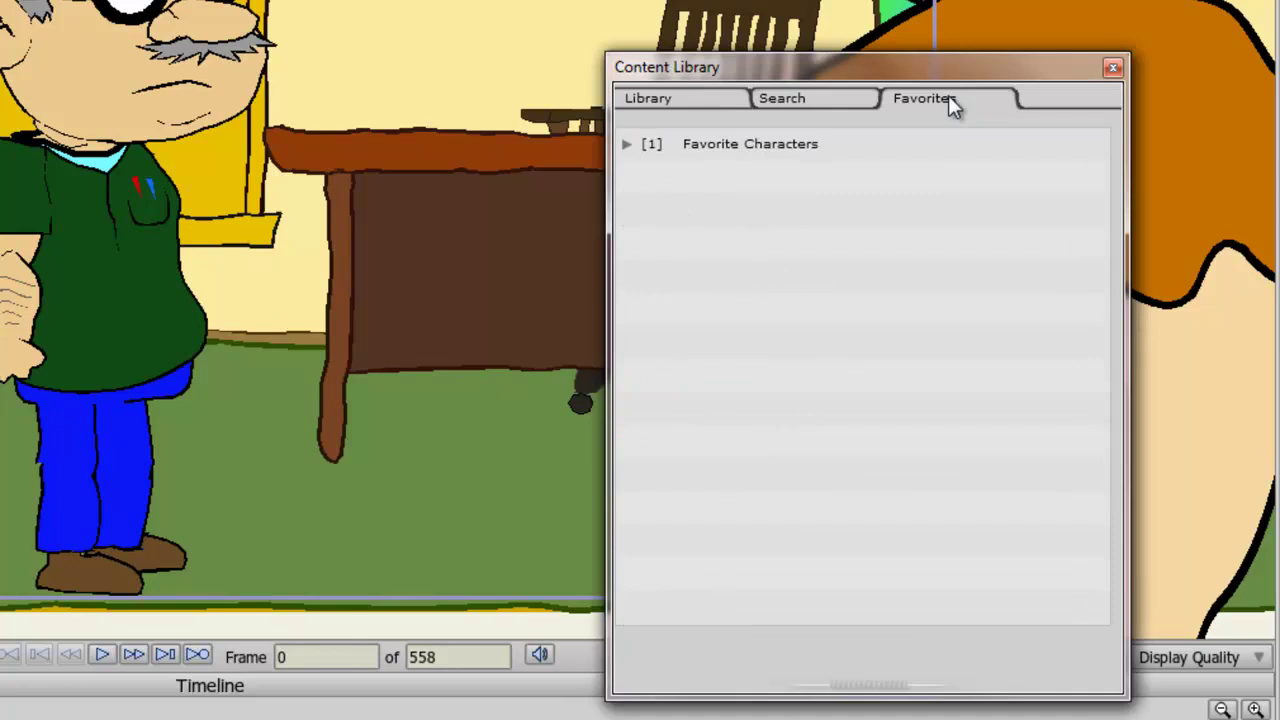
click(631, 146)
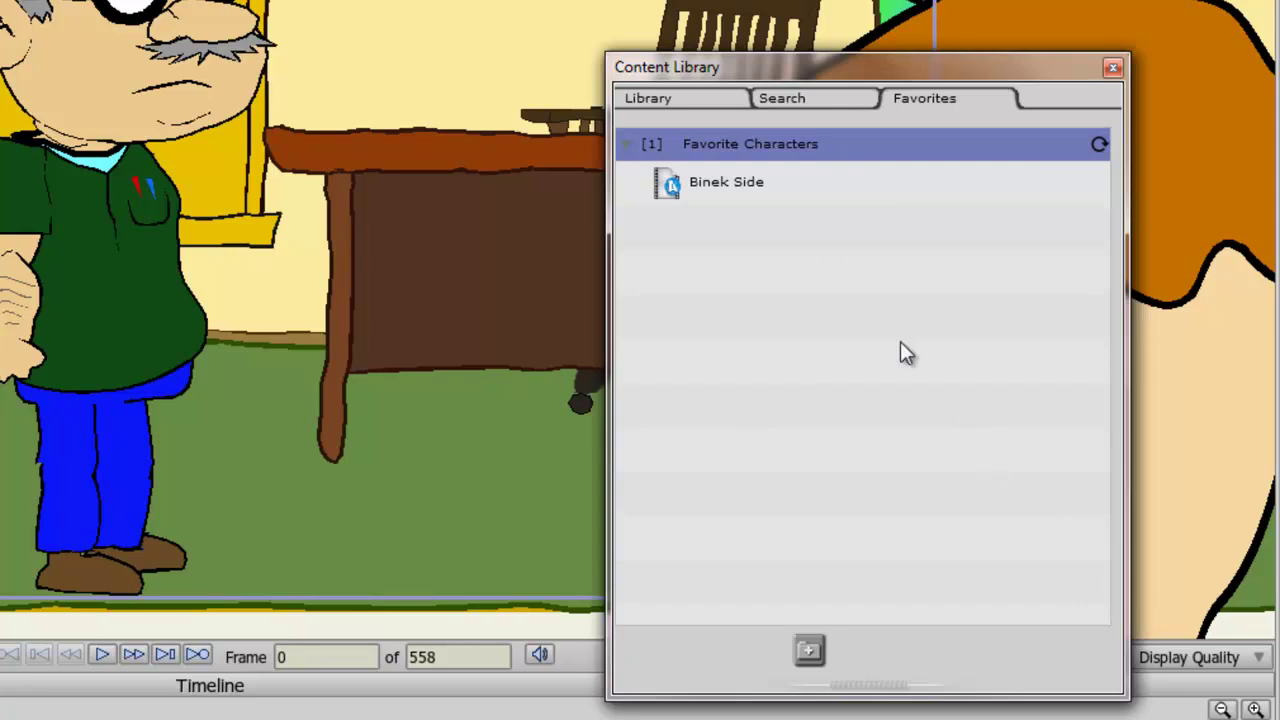
click(703, 108)
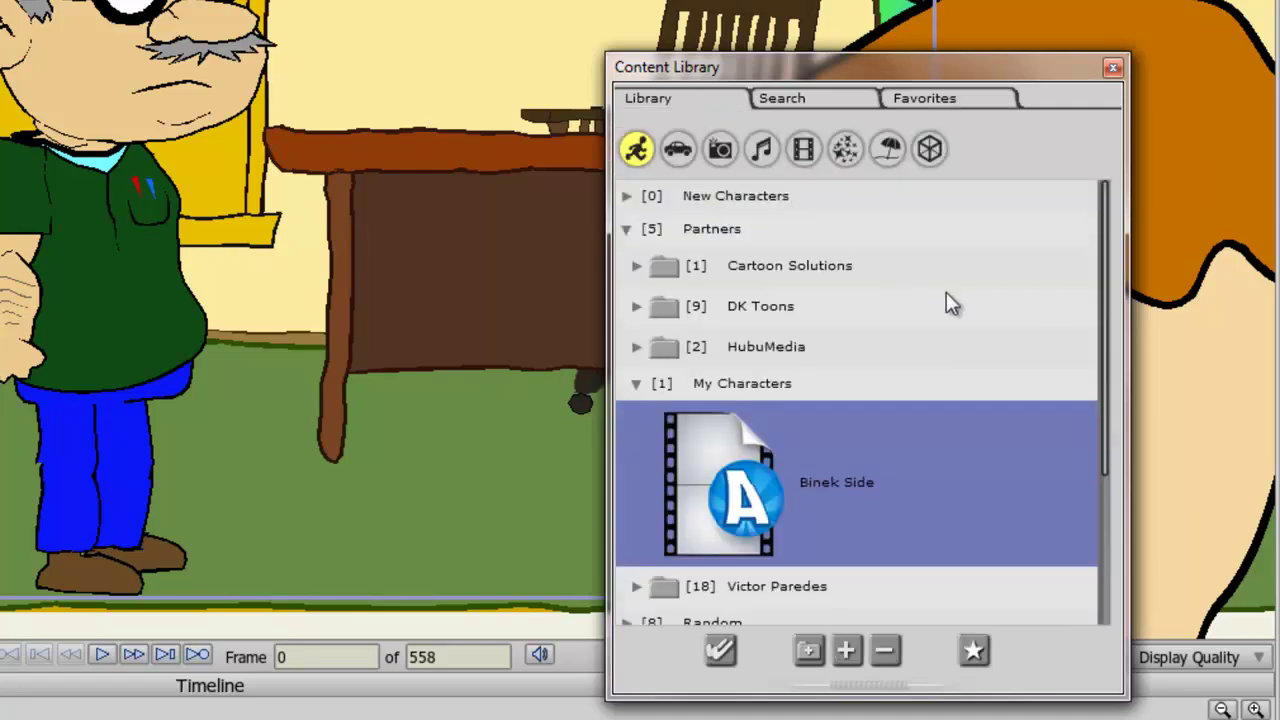
- Switch to Props, expand the Scenery folder and scroll to find the saved Desk prop
click(678, 152)
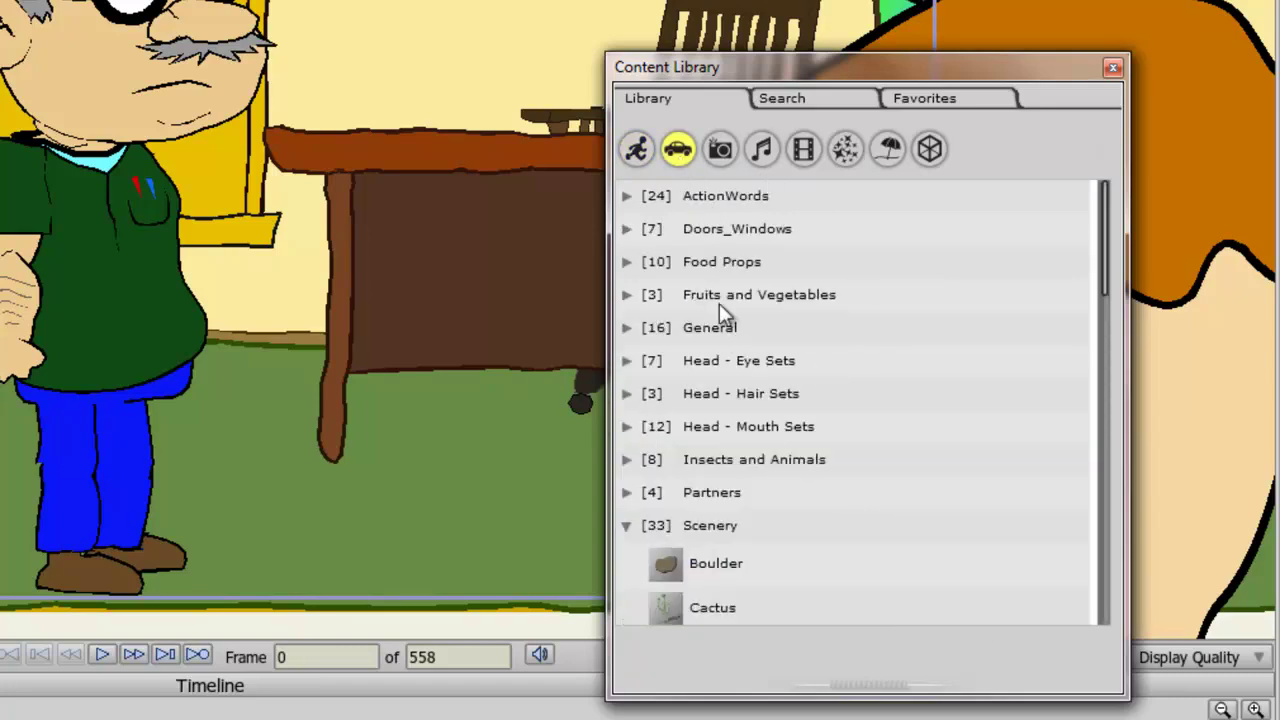
double_click(708, 535)
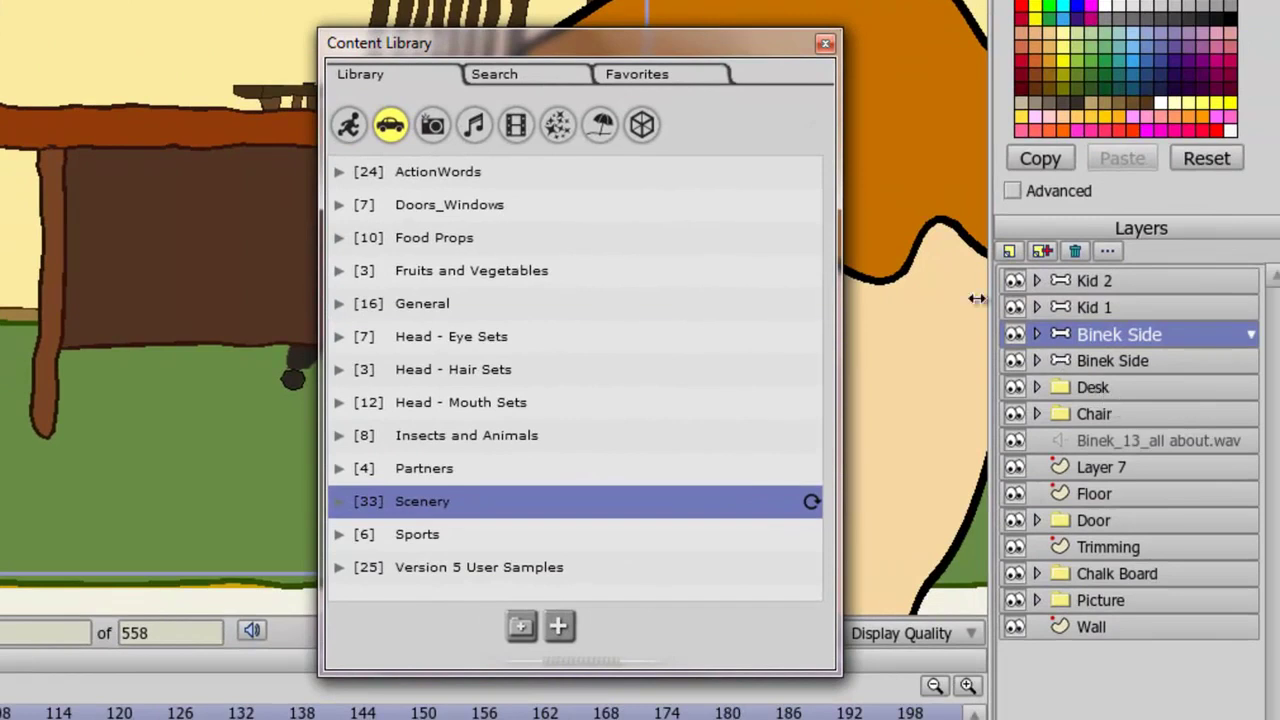
click(1097, 387)
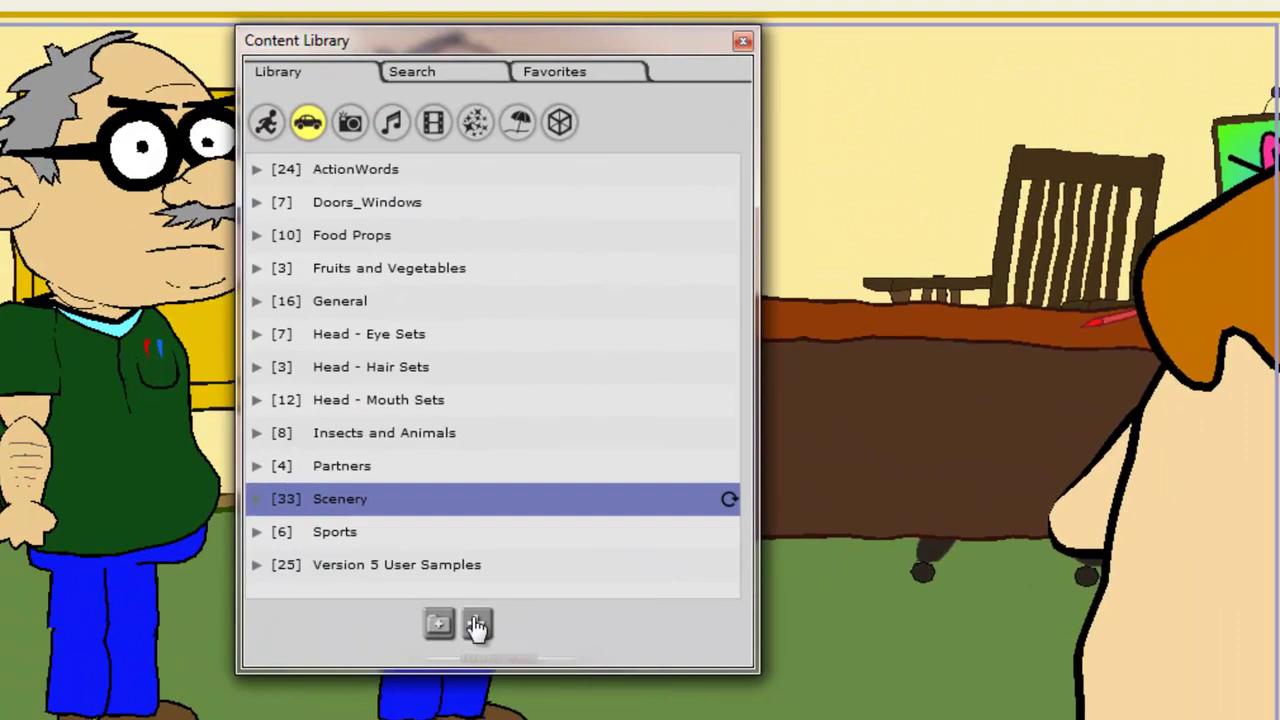
click(256, 500)
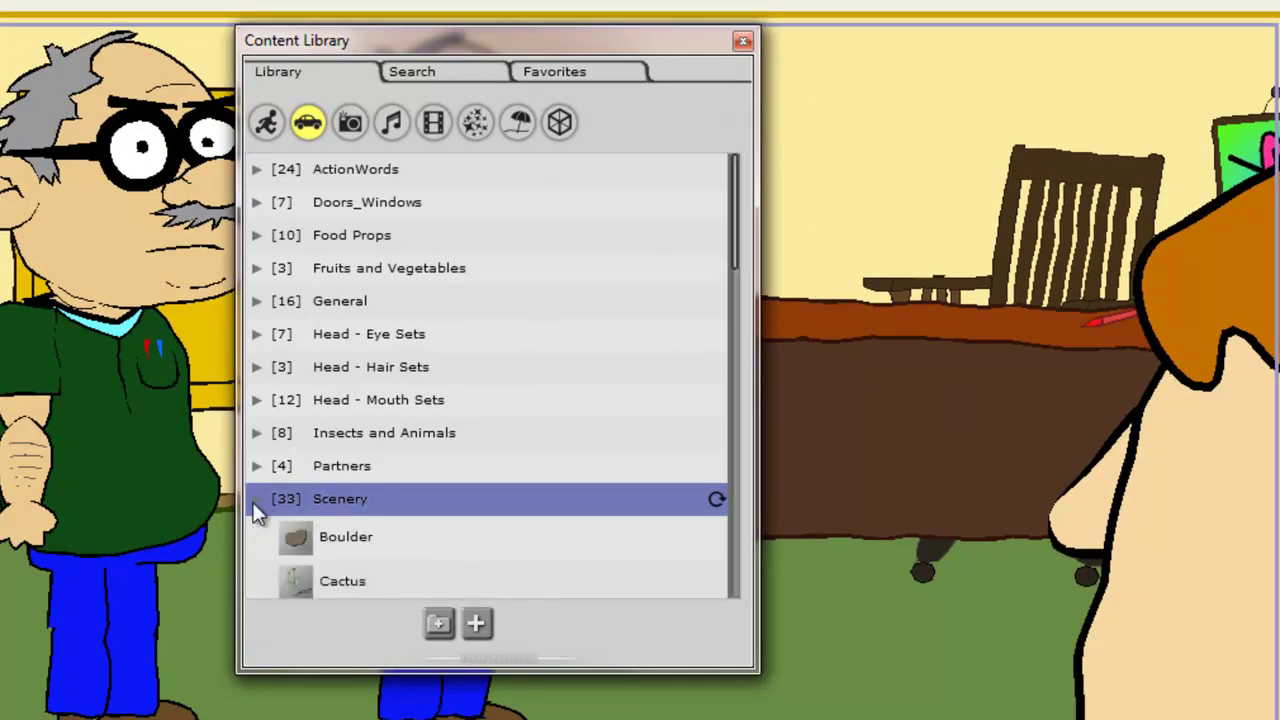
scroll(697, 400, down, 10)
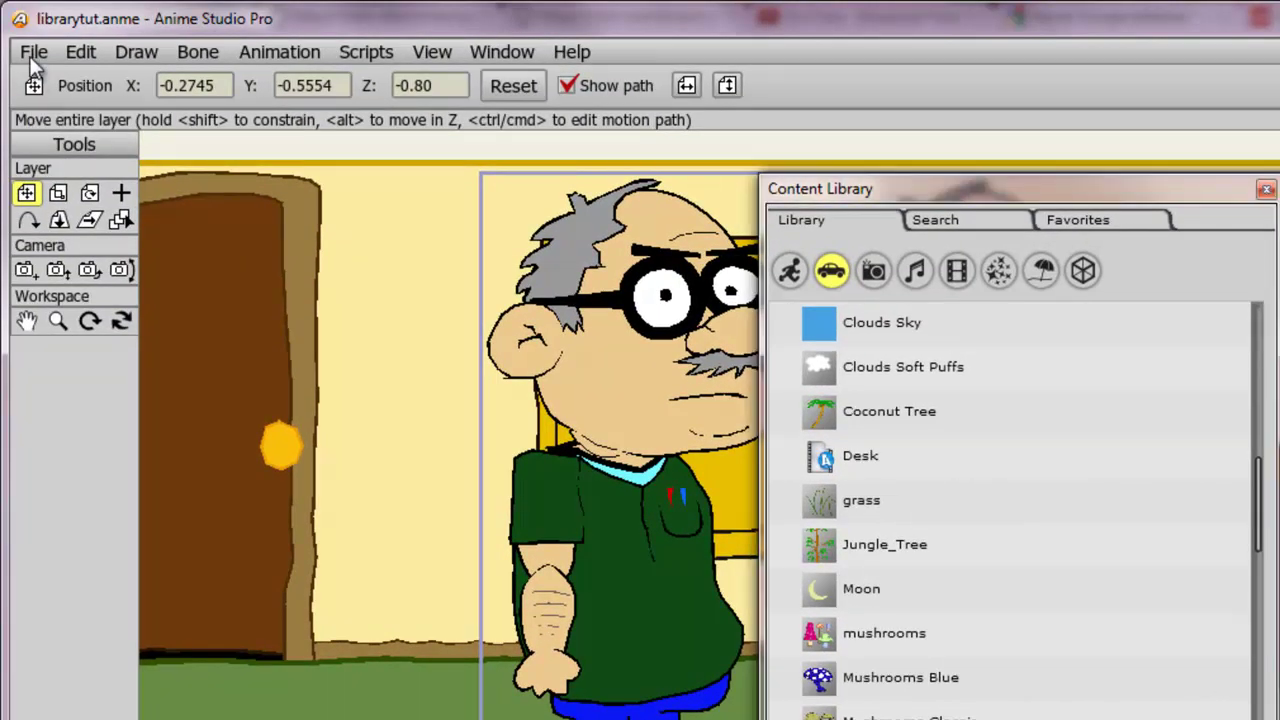
- Start a new document, discard changes to the classroom scene, and move the Content Library right
click(33, 54)
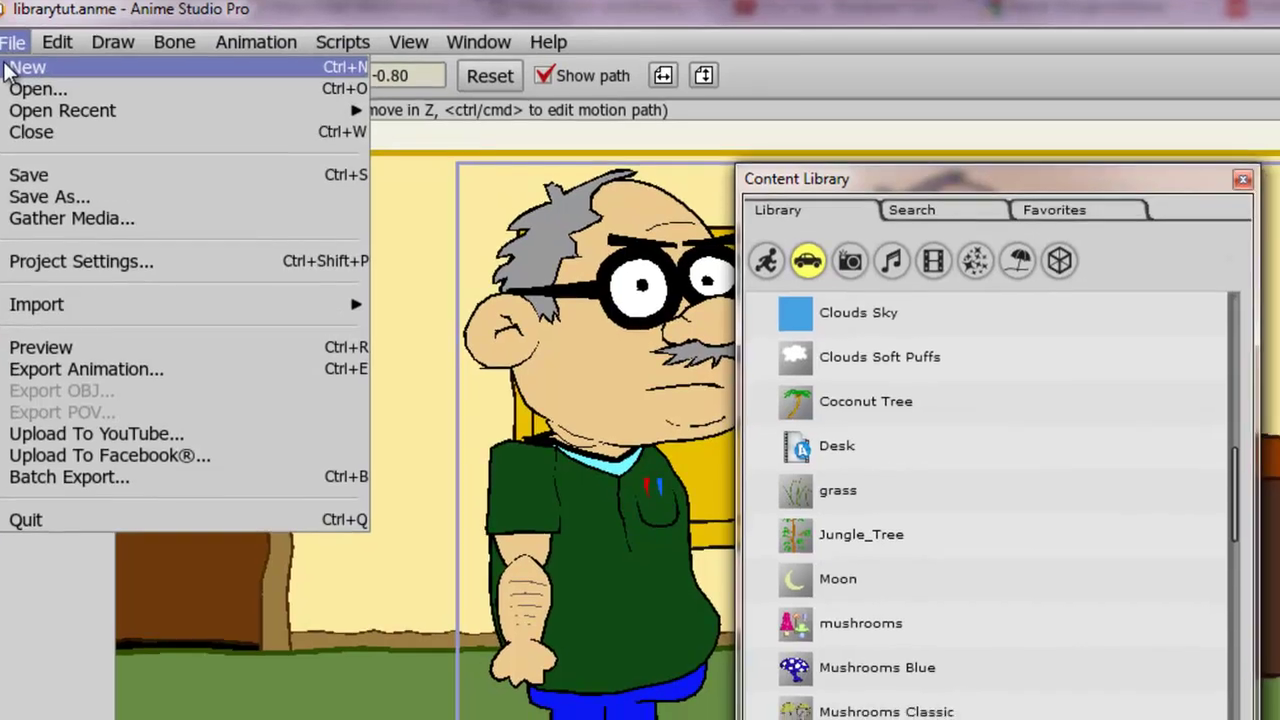
click(42, 74)
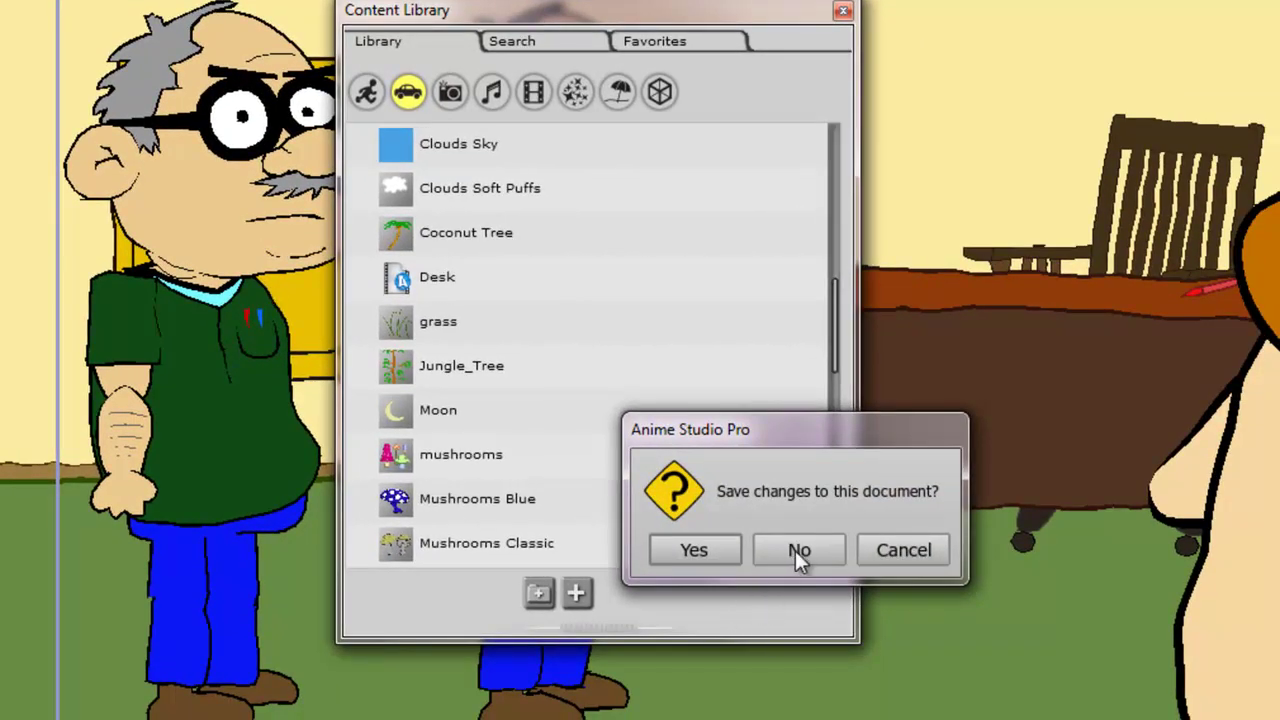
click(797, 550)
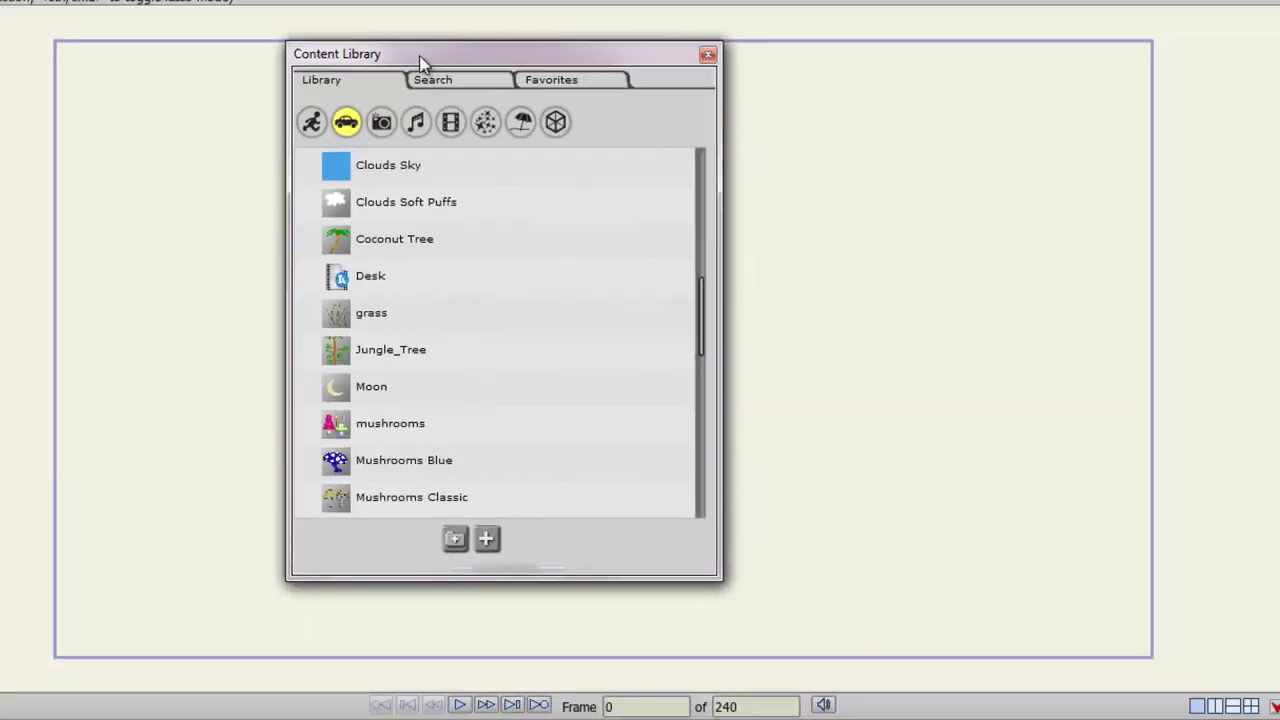
drag(419, 55, 1044, 85)
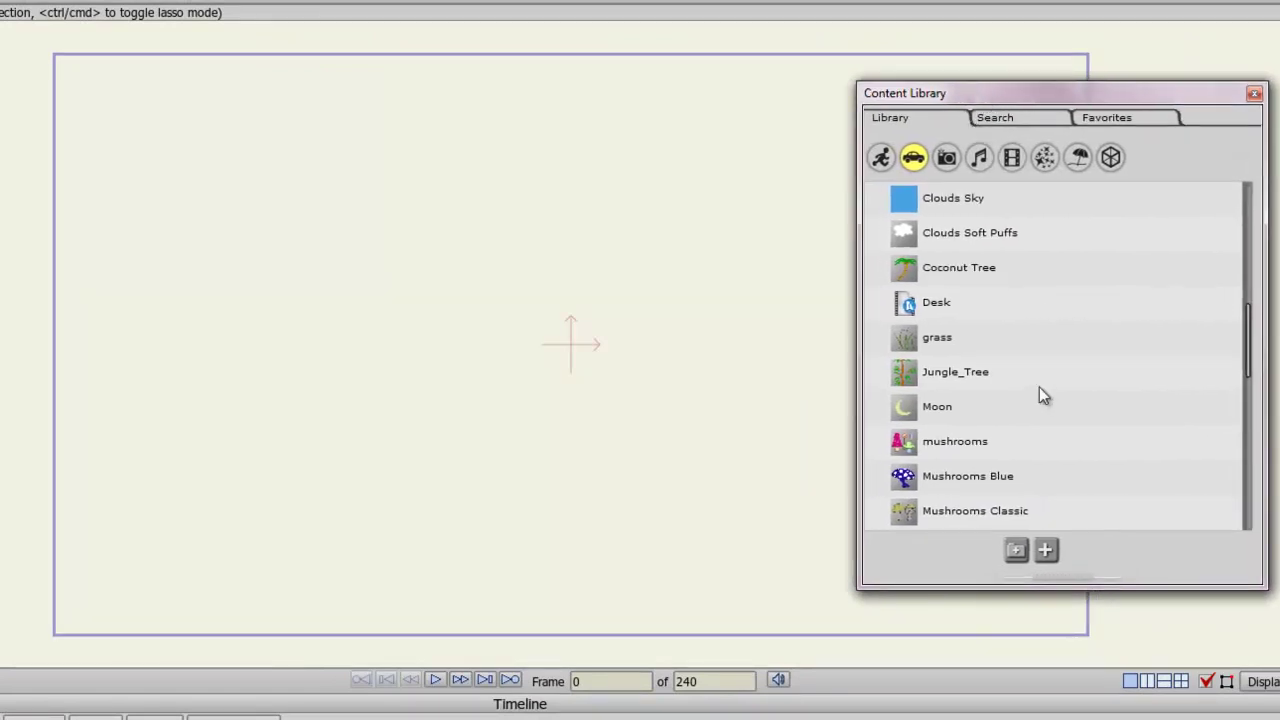
- Apply the Desk prop, drag it to the canvas centre, then add the Binek Side character
click(929, 312)
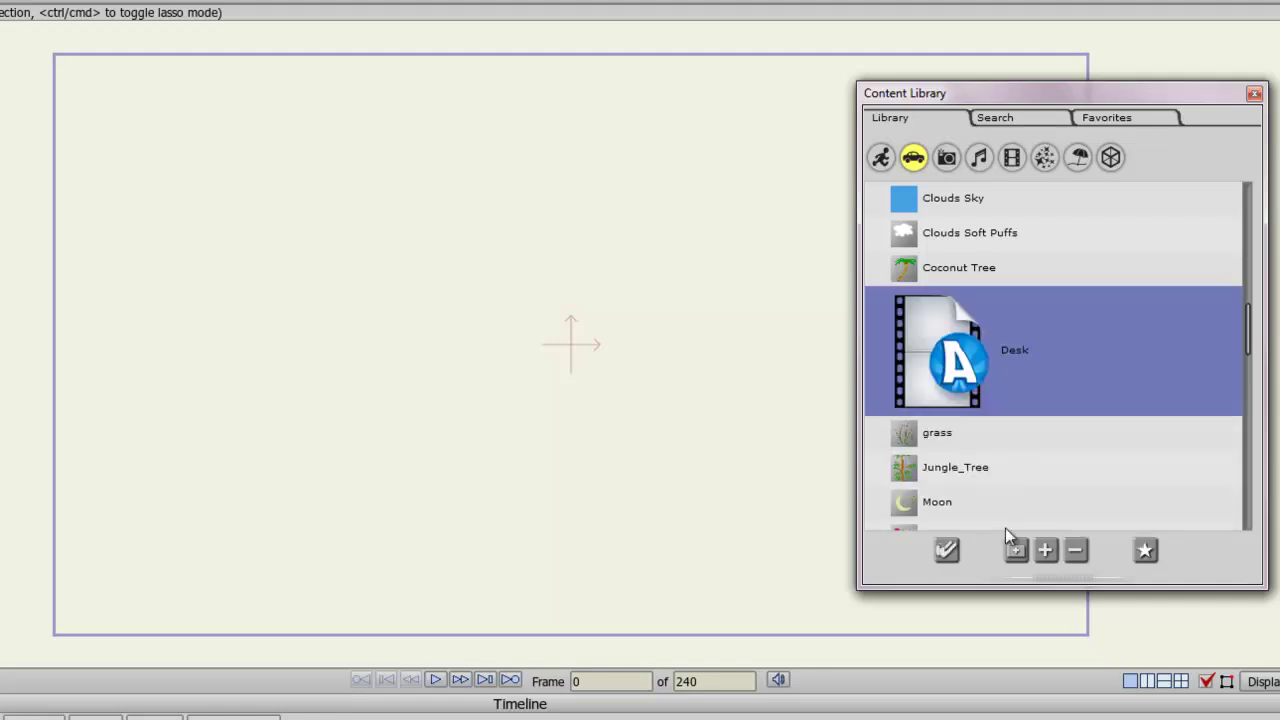
click(946, 552)
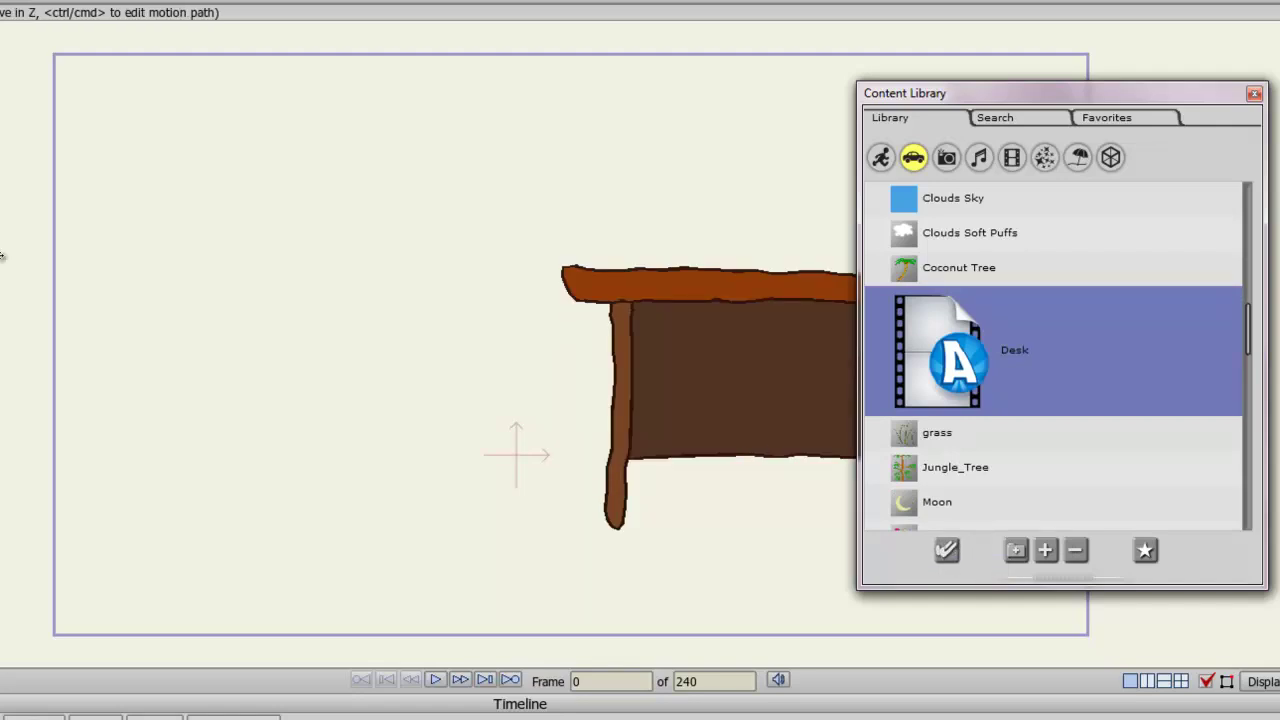
mouse_move(812, 348)
mouse_down()
mouse_move(480, 334)
mouse_move(509, 348)
mouse_up()
click(880, 157)
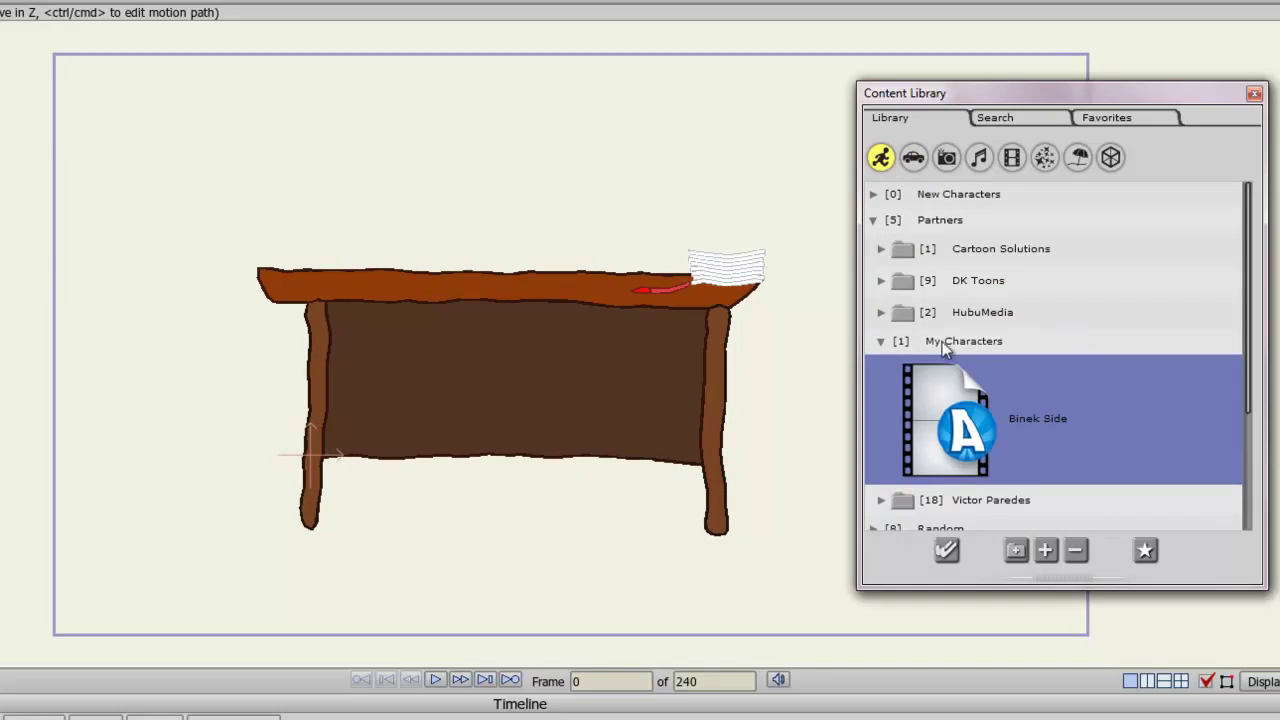
click(947, 551)
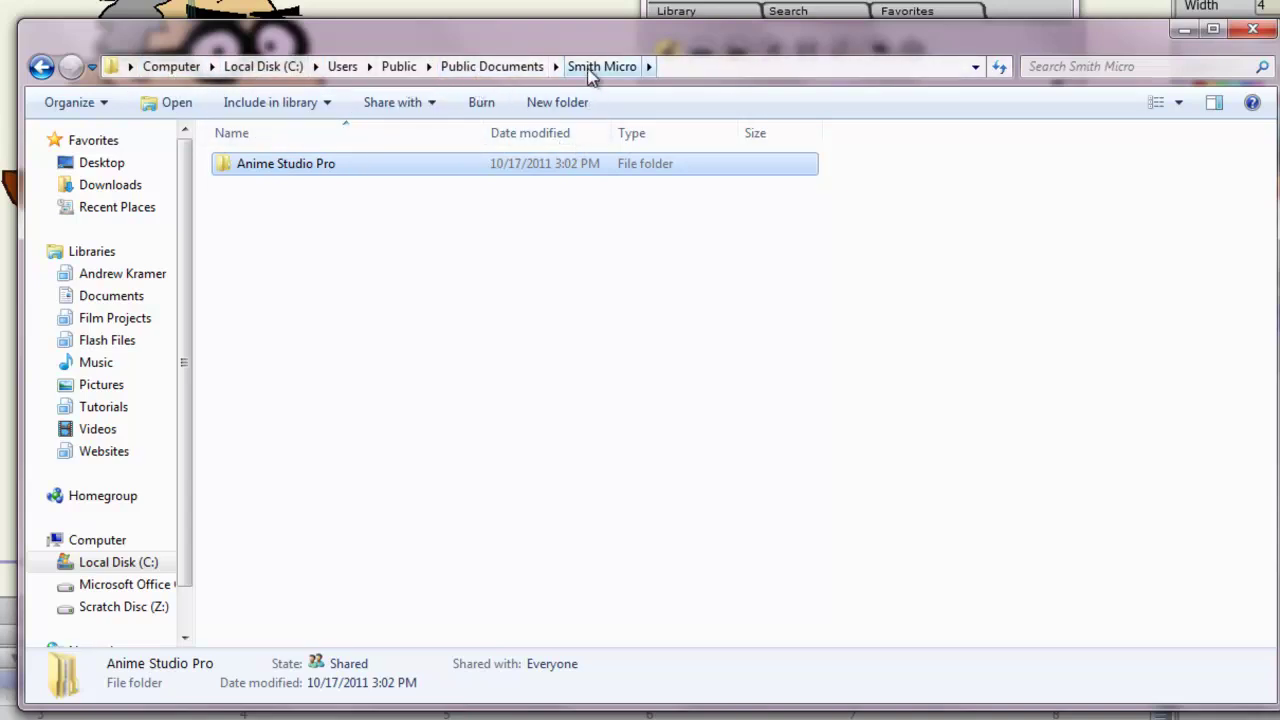
- Browse Anime Studio Pro > 8 > Library > Characters > Partners > My Characters, then back up to Partners
double_click(287, 165)
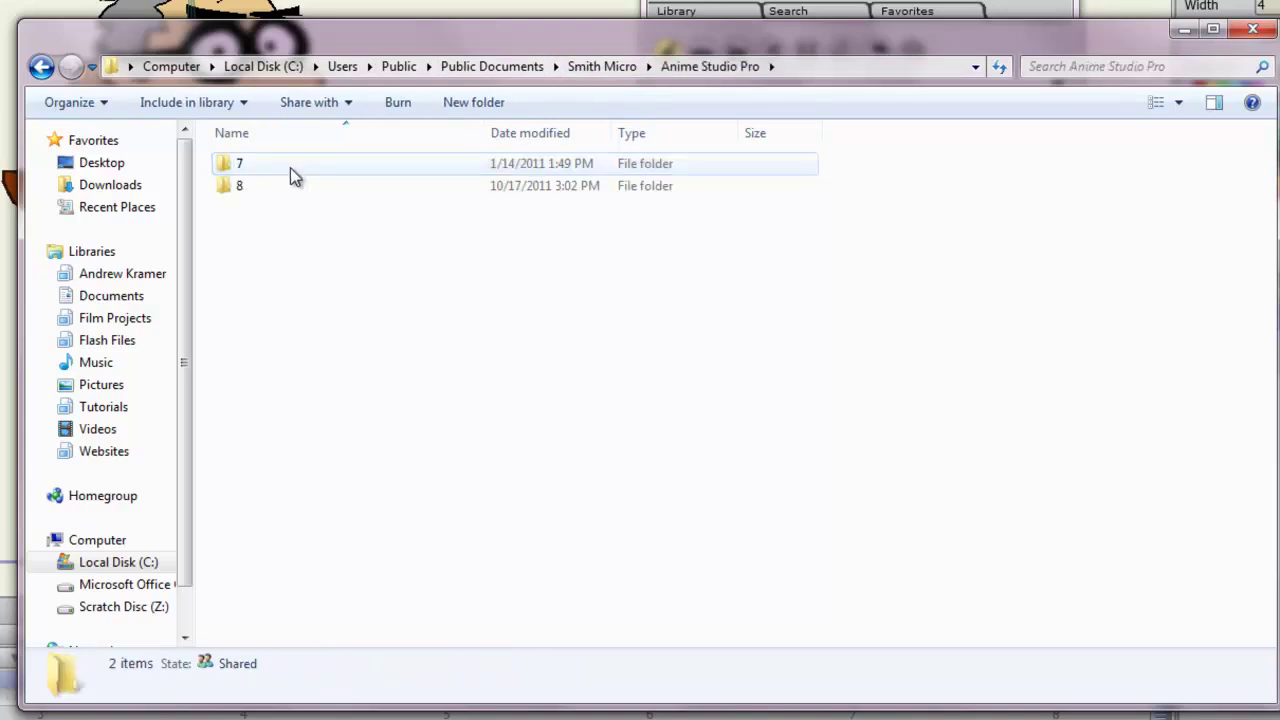
double_click(249, 199)
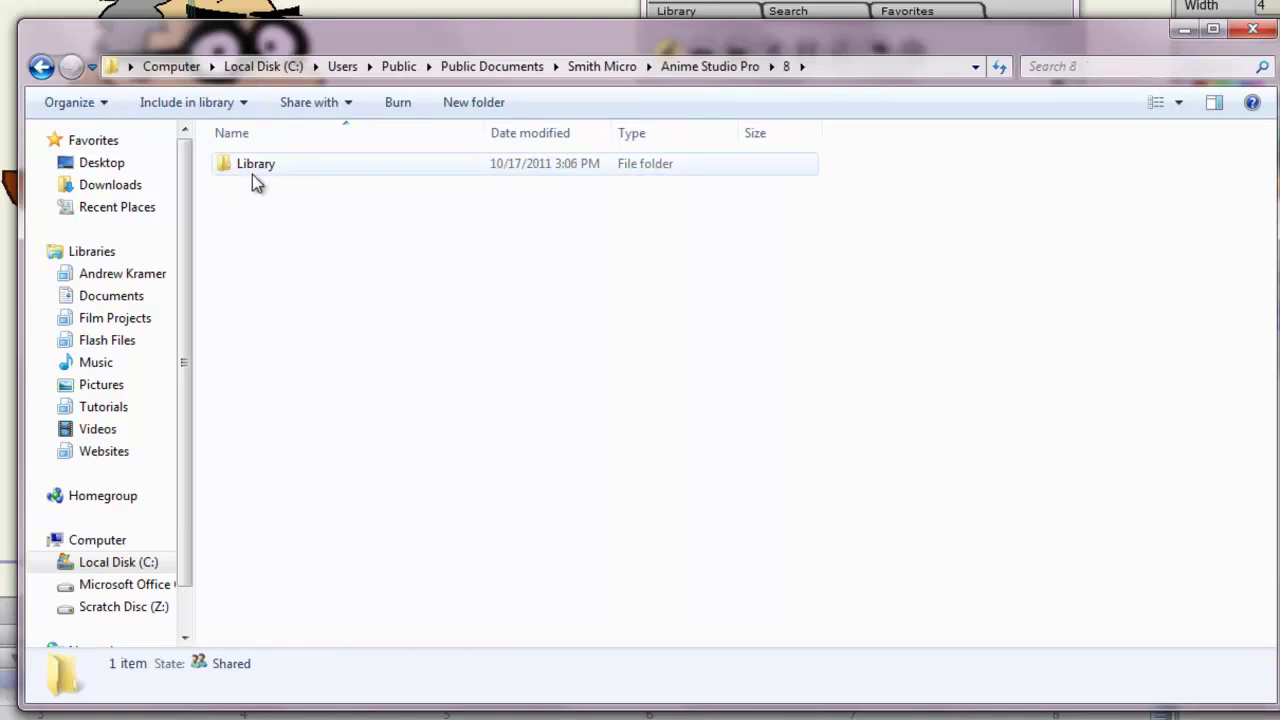
double_click(253, 165)
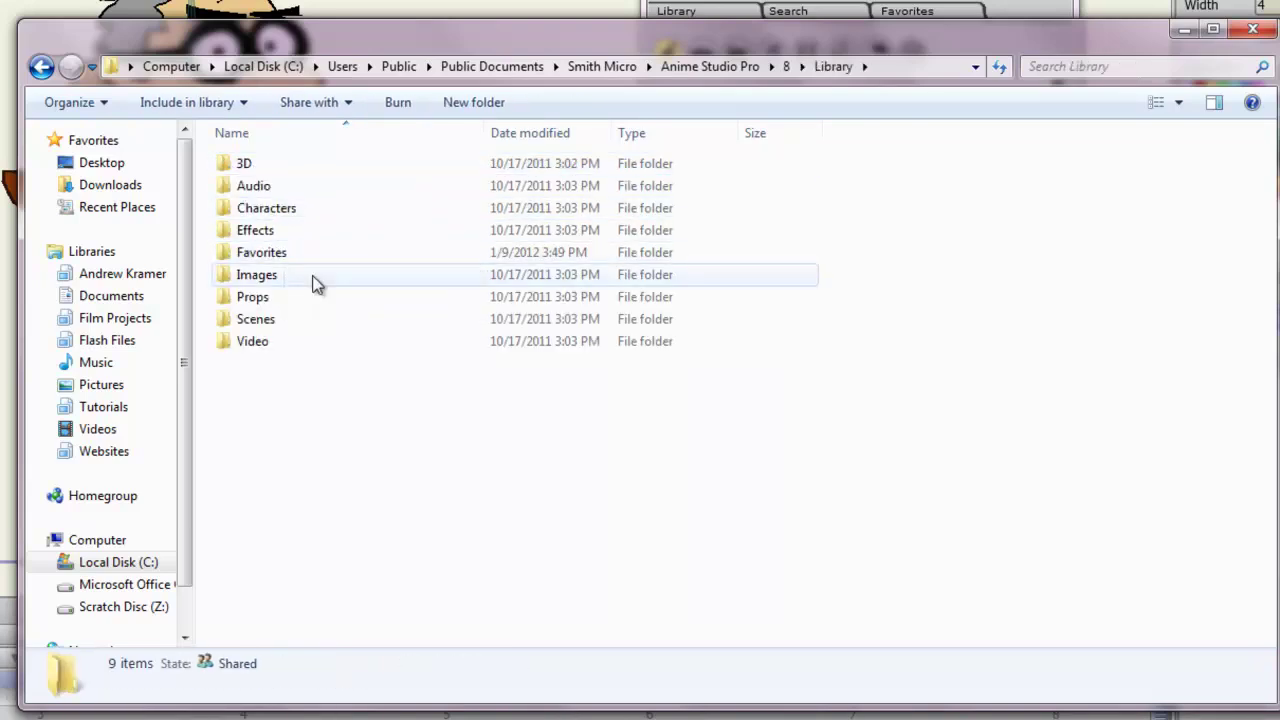
mouse_move(312, 284)
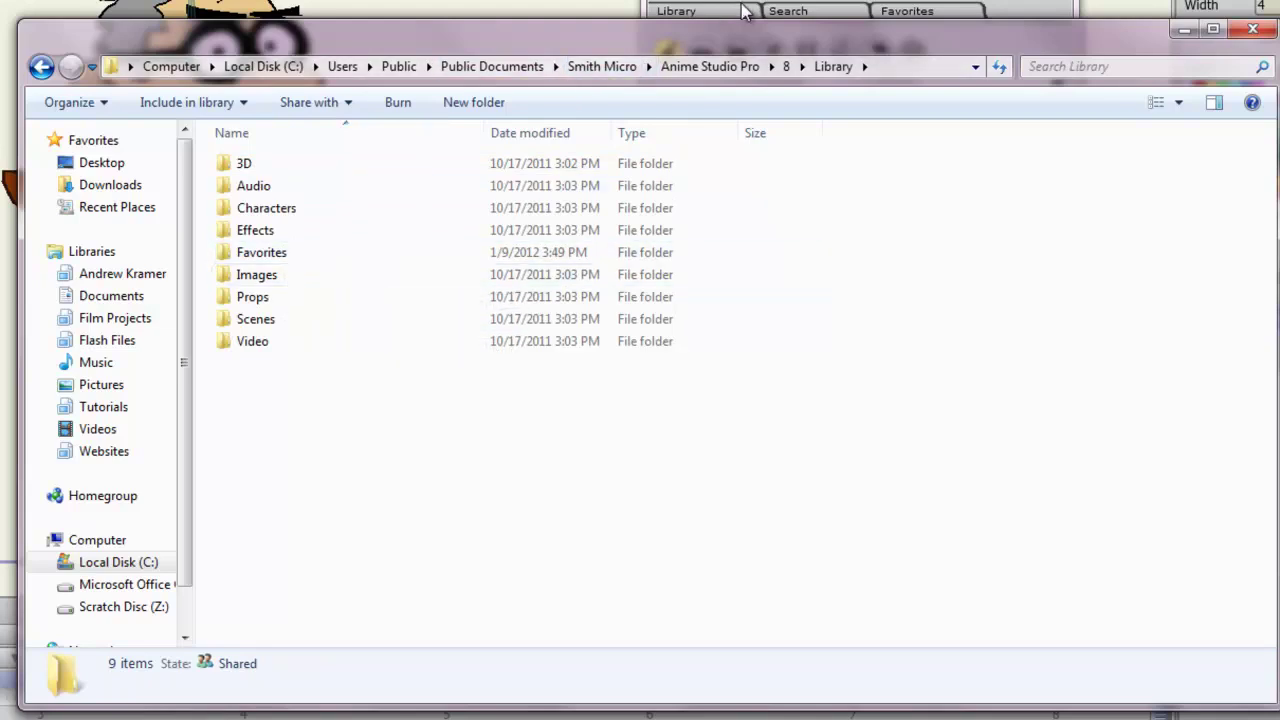
double_click(278, 210)
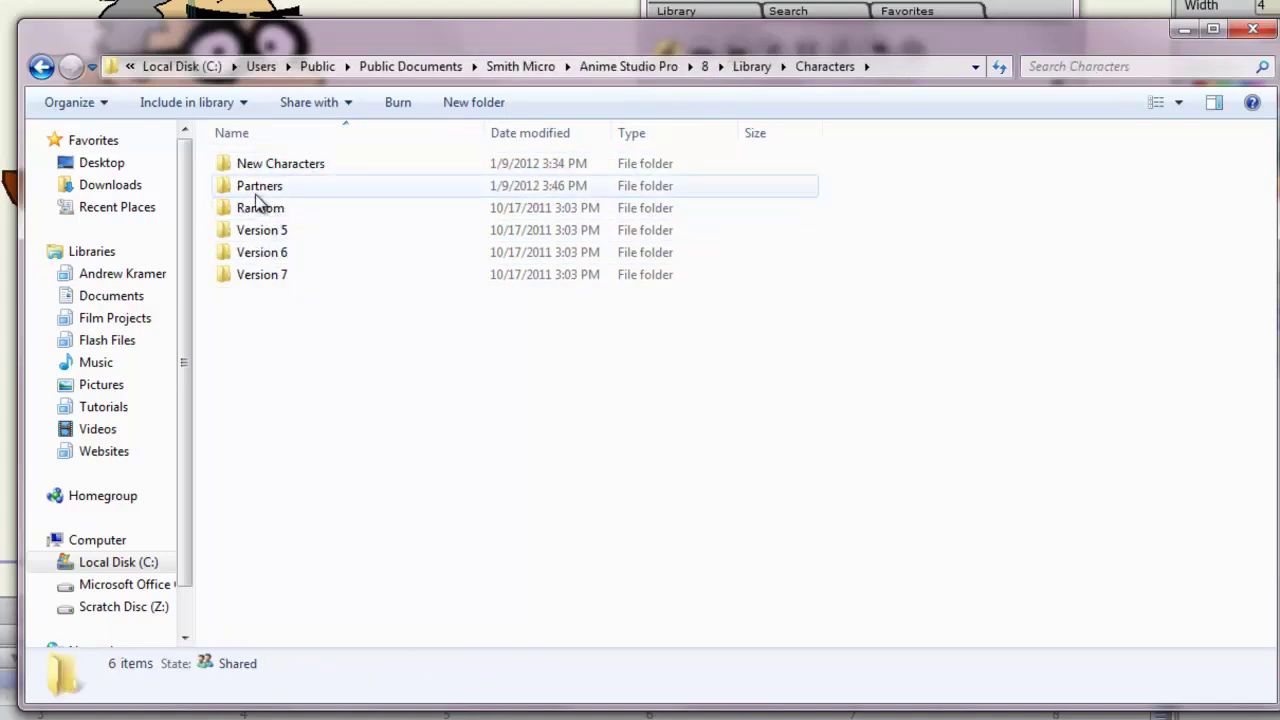
double_click(256, 190)
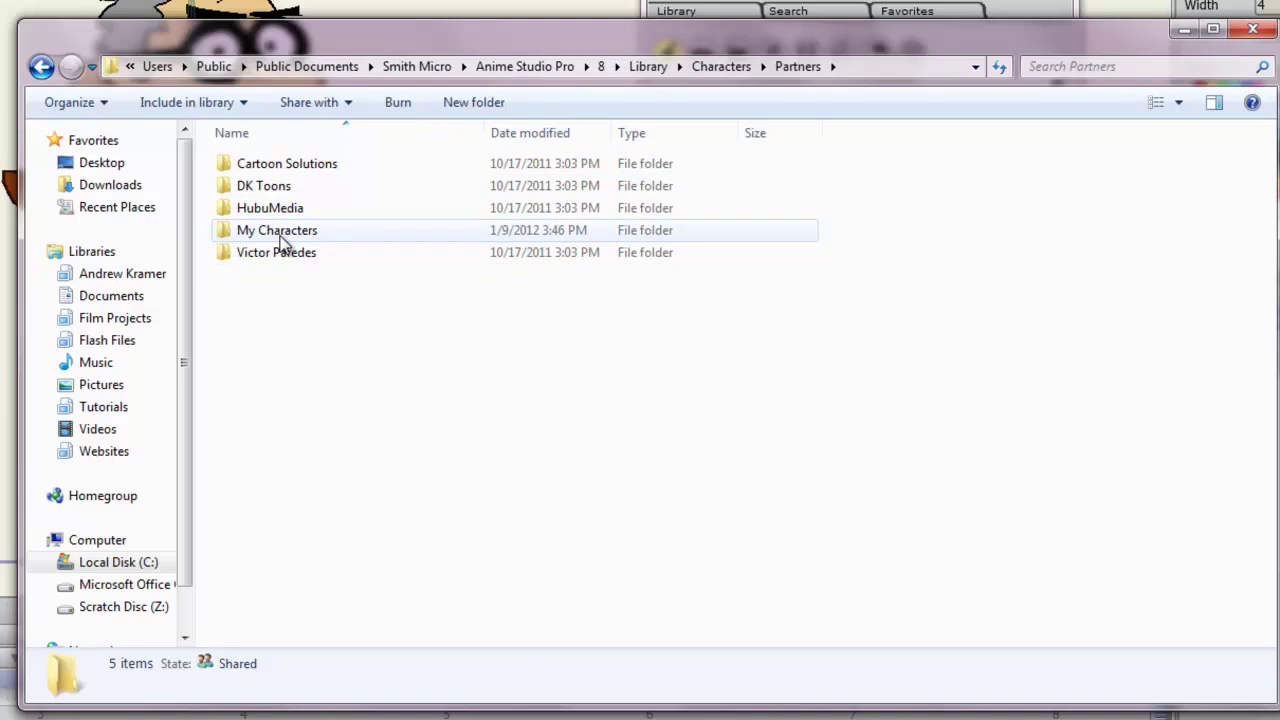
double_click(283, 235)
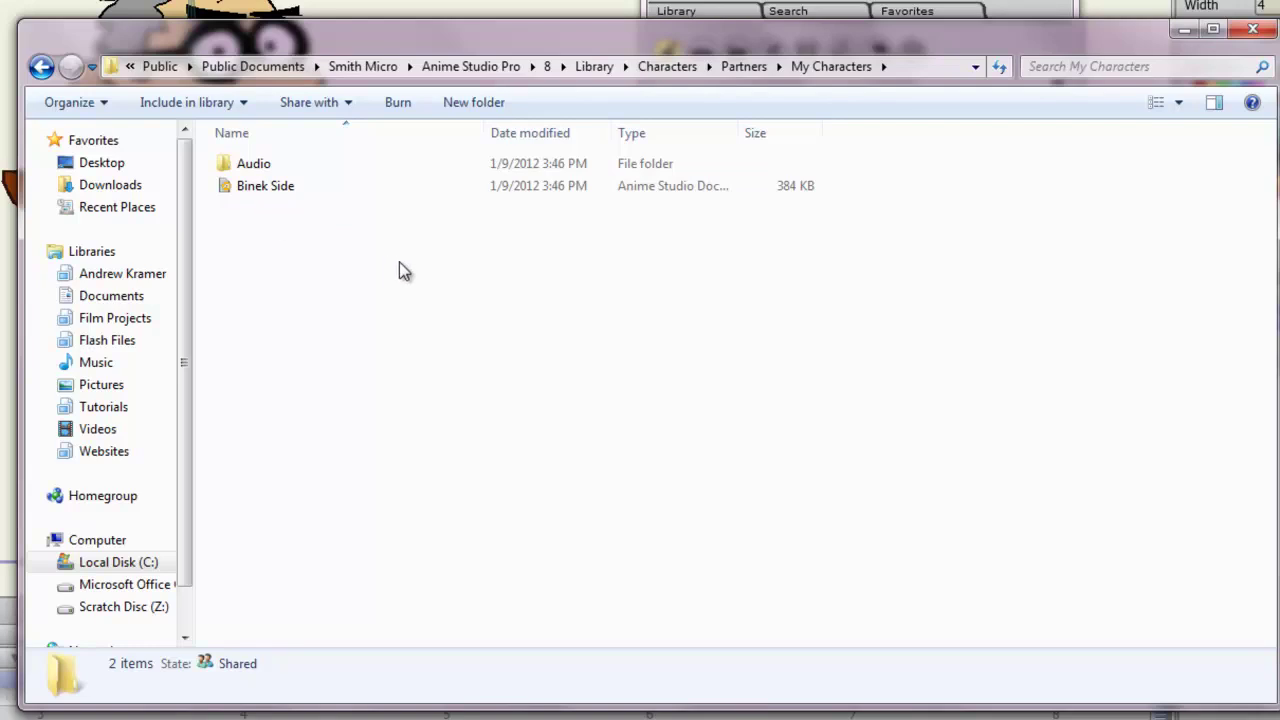
click(41, 67)
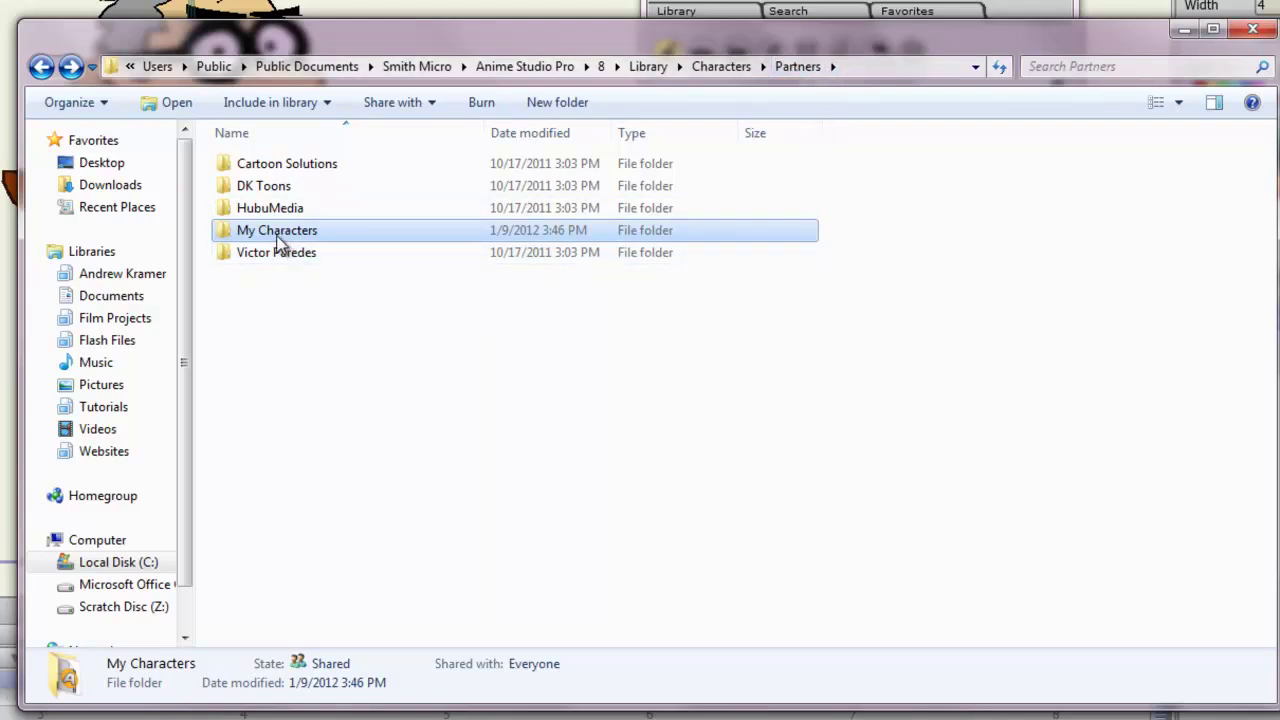
- Bring the Anime Studio Pro window with the desk and Binek Side scene back to the front
mouse_move(277, 240)
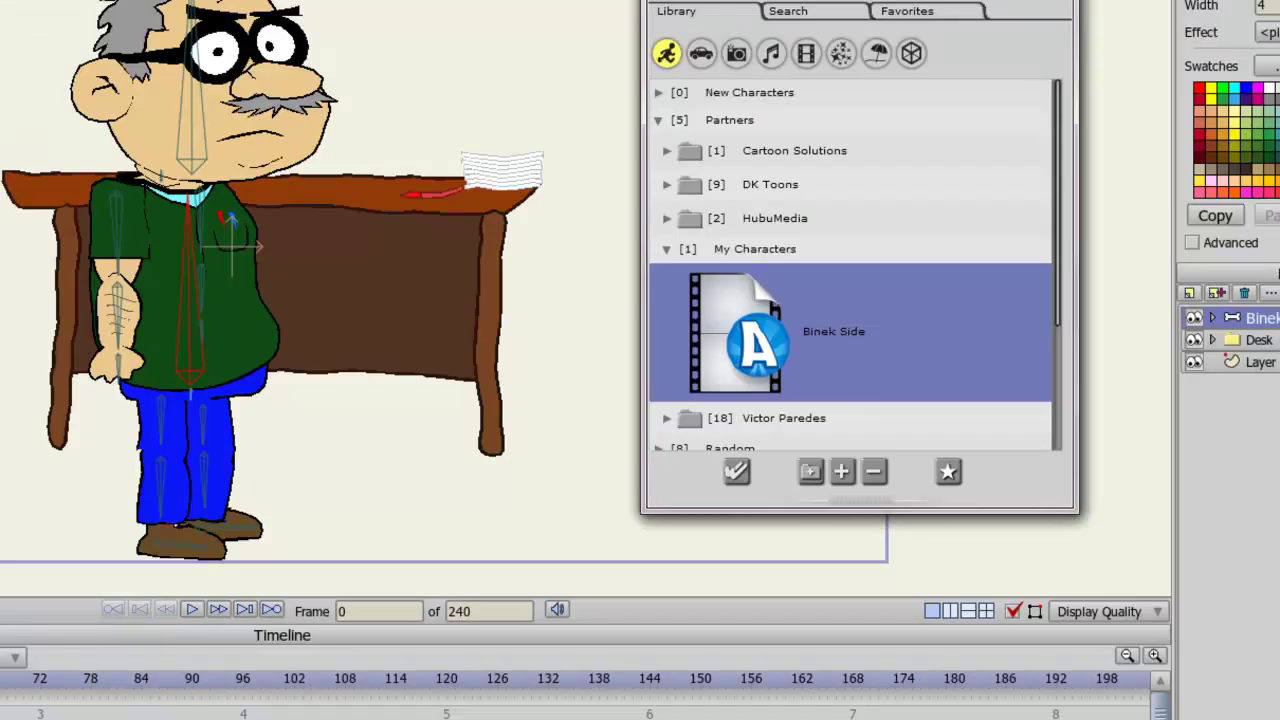
- Quit Anime Studio Pro with Ctrl+Q, declining to save the scene changes
key(ctrl+q)
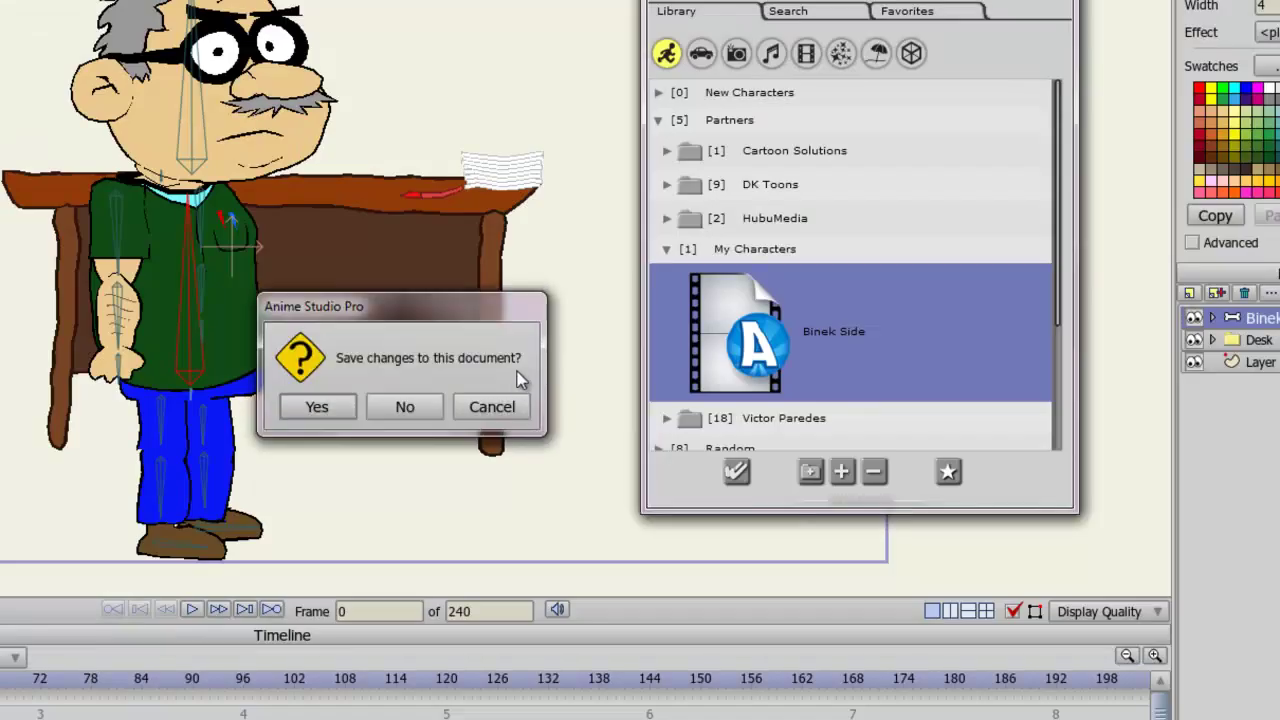
click(438, 404)
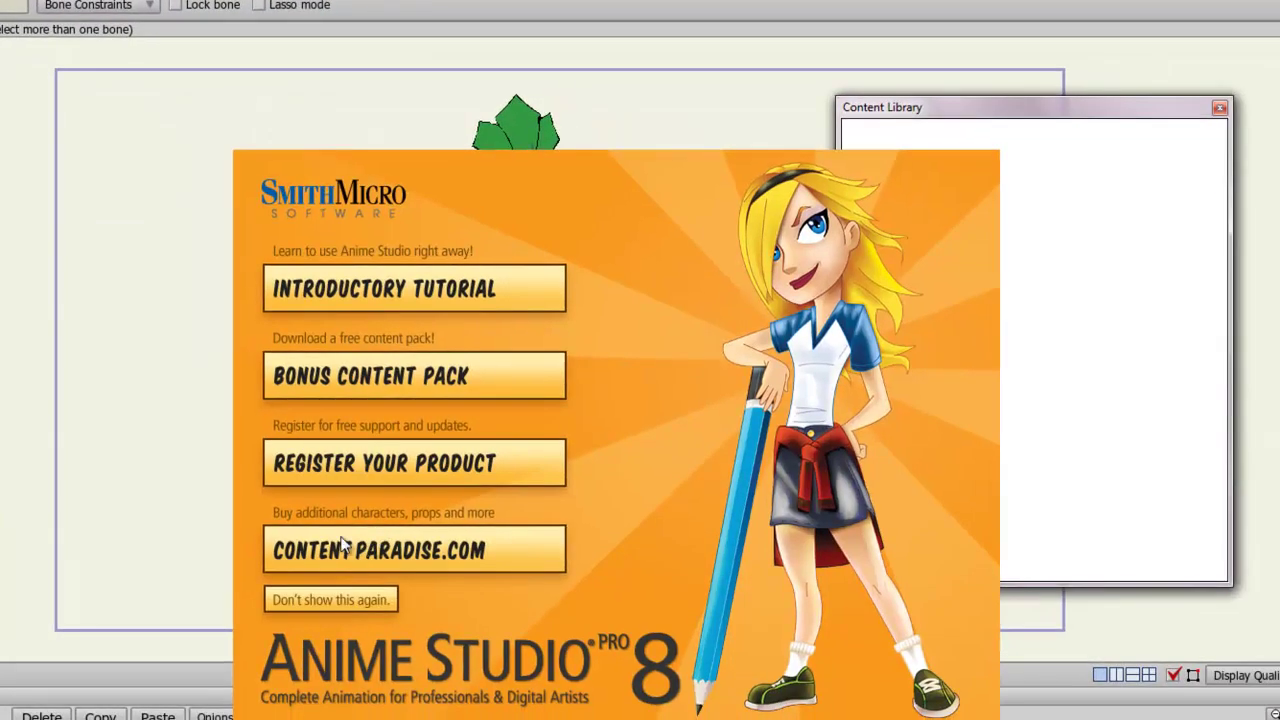
- Dismiss the welcome splash screen of the relaunched Anime Studio Pro
click(709, 171)
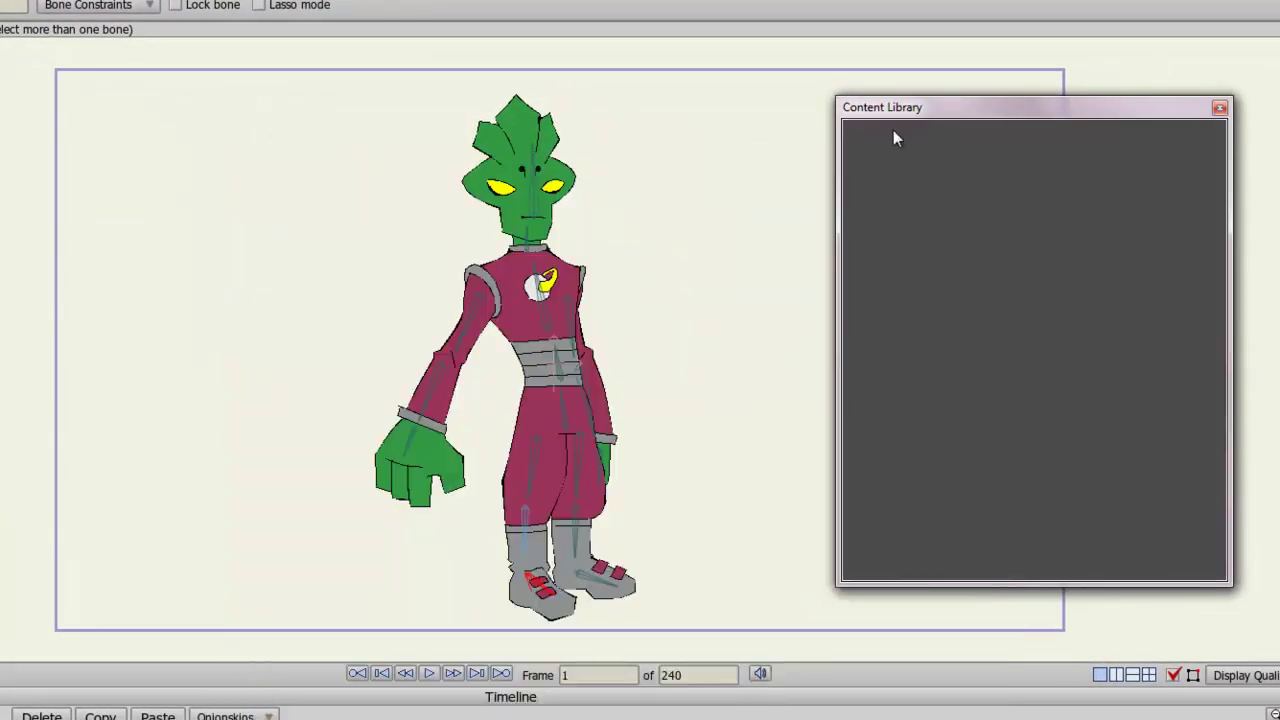